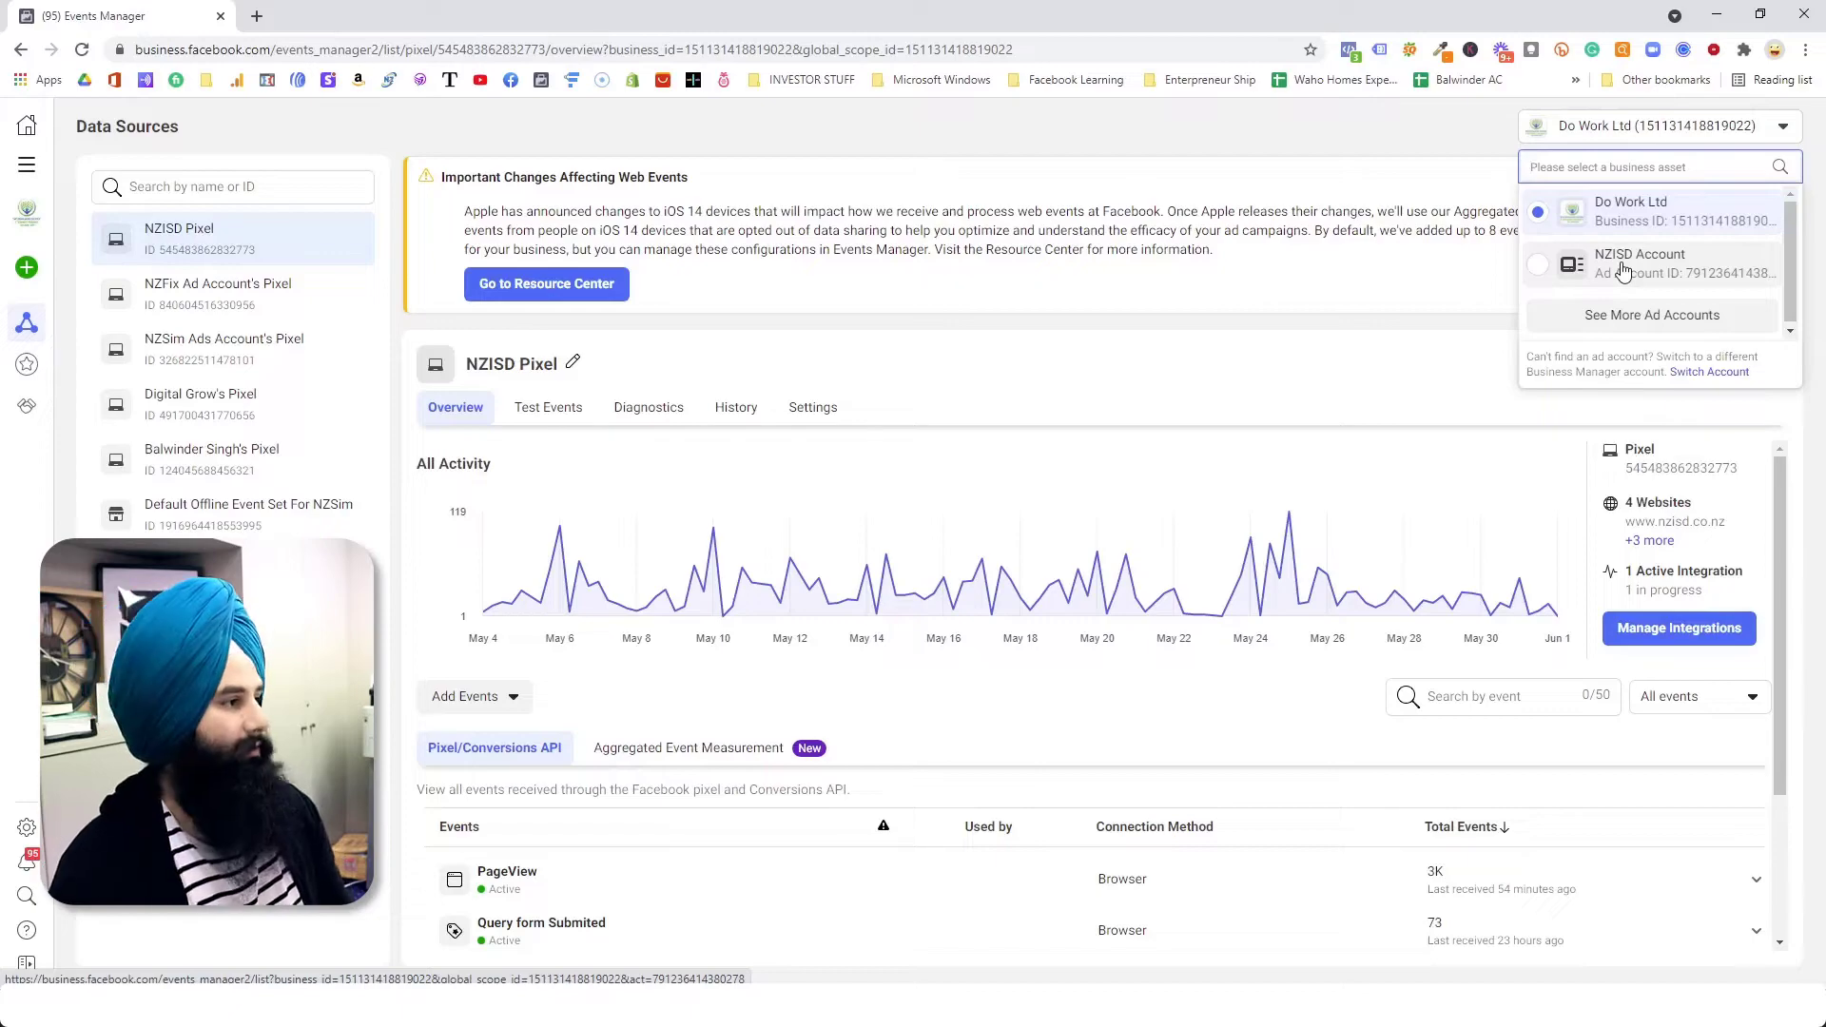
Step: Switch to the NZISD Account ad account and read the notice about up to 8 default web events per domain
{"action": "left_click", "coordinate": [1623, 272]}
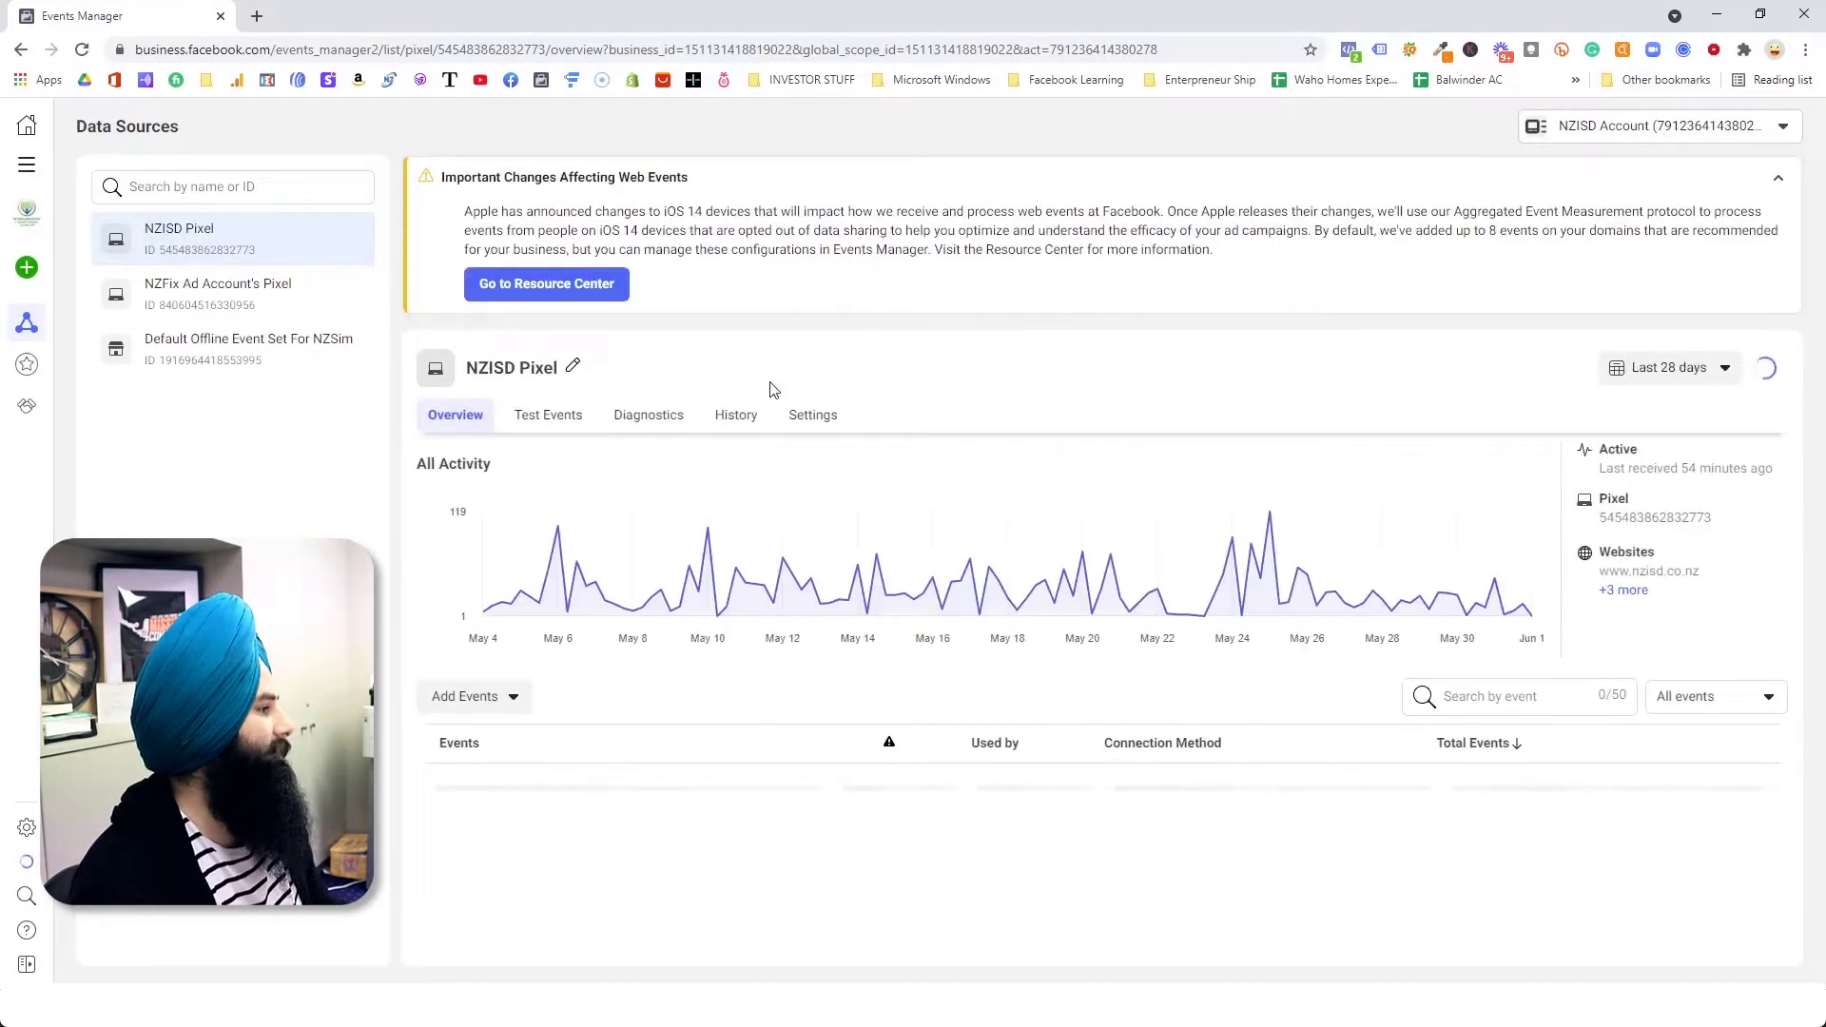
{"action": "scroll", "coordinate": [672, 666], "scroll_direction": "down", "scroll_amount": 2}
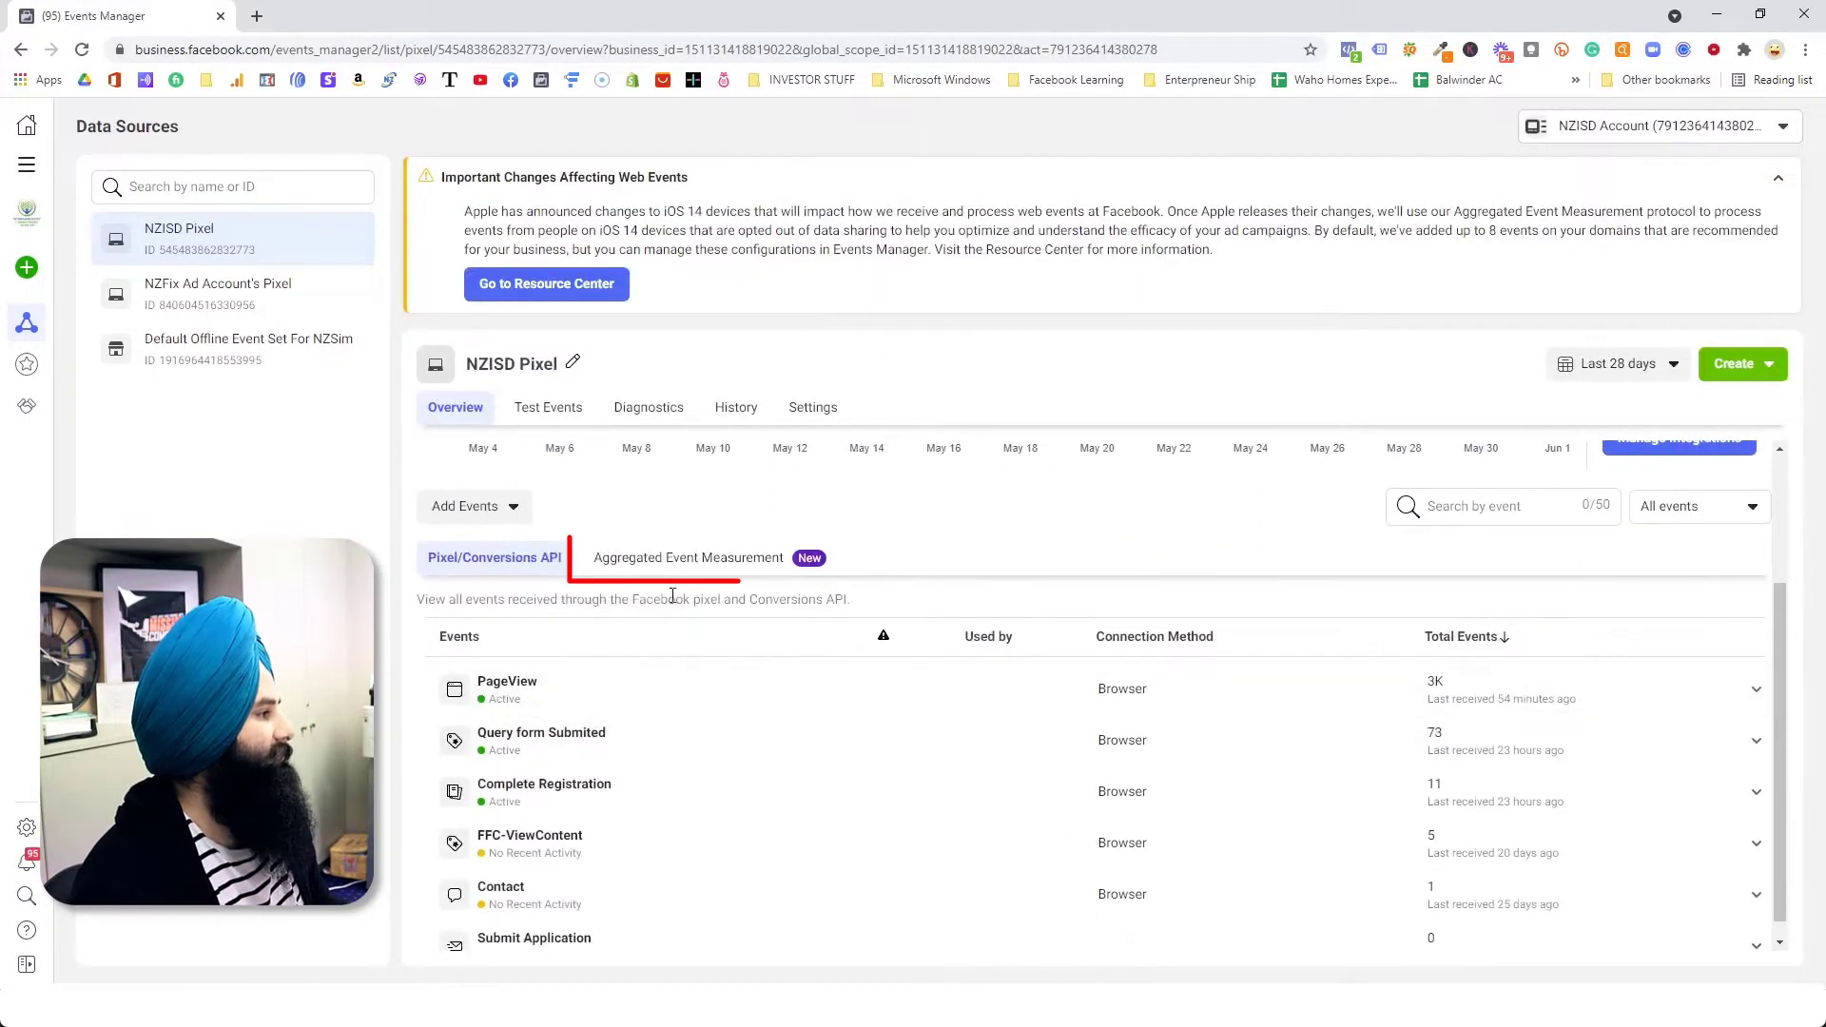
{"action": "left_click_drag", "start_coordinate": [465, 211], "coordinate": [712, 215]}
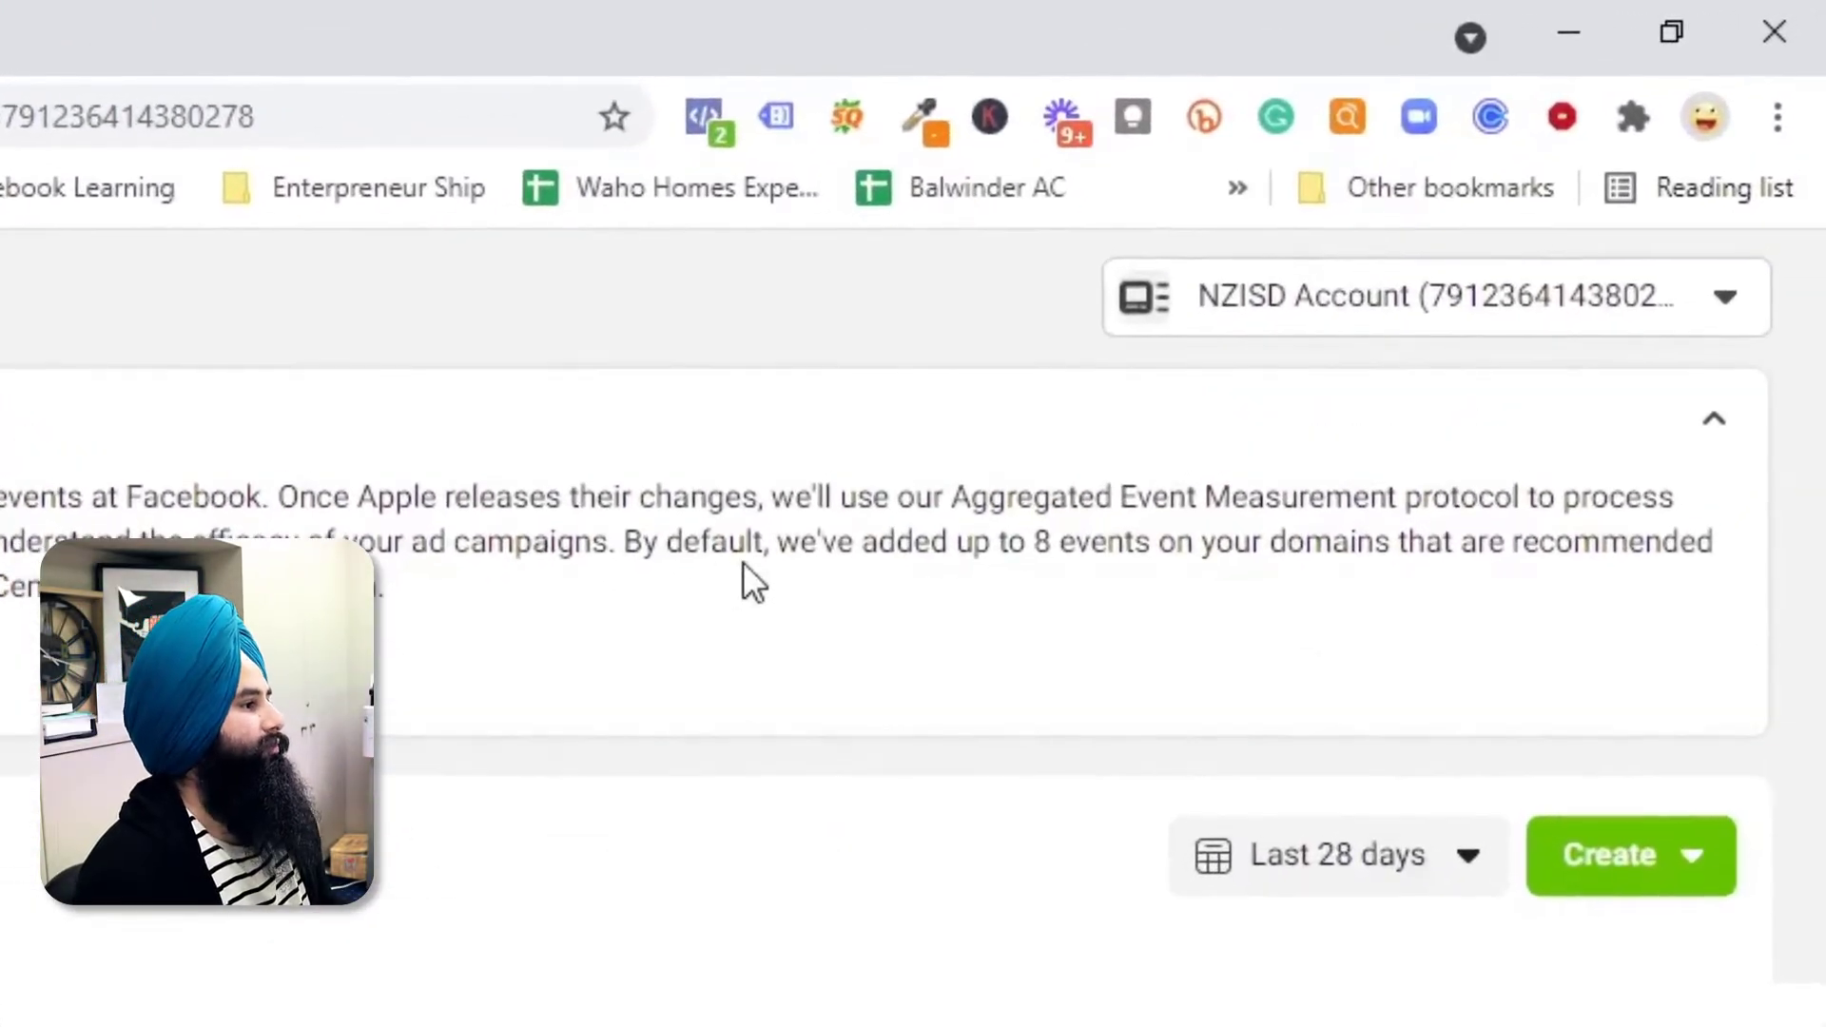
{"action": "left_click_drag", "start_coordinate": [630, 542], "coordinate": [1028, 538]}
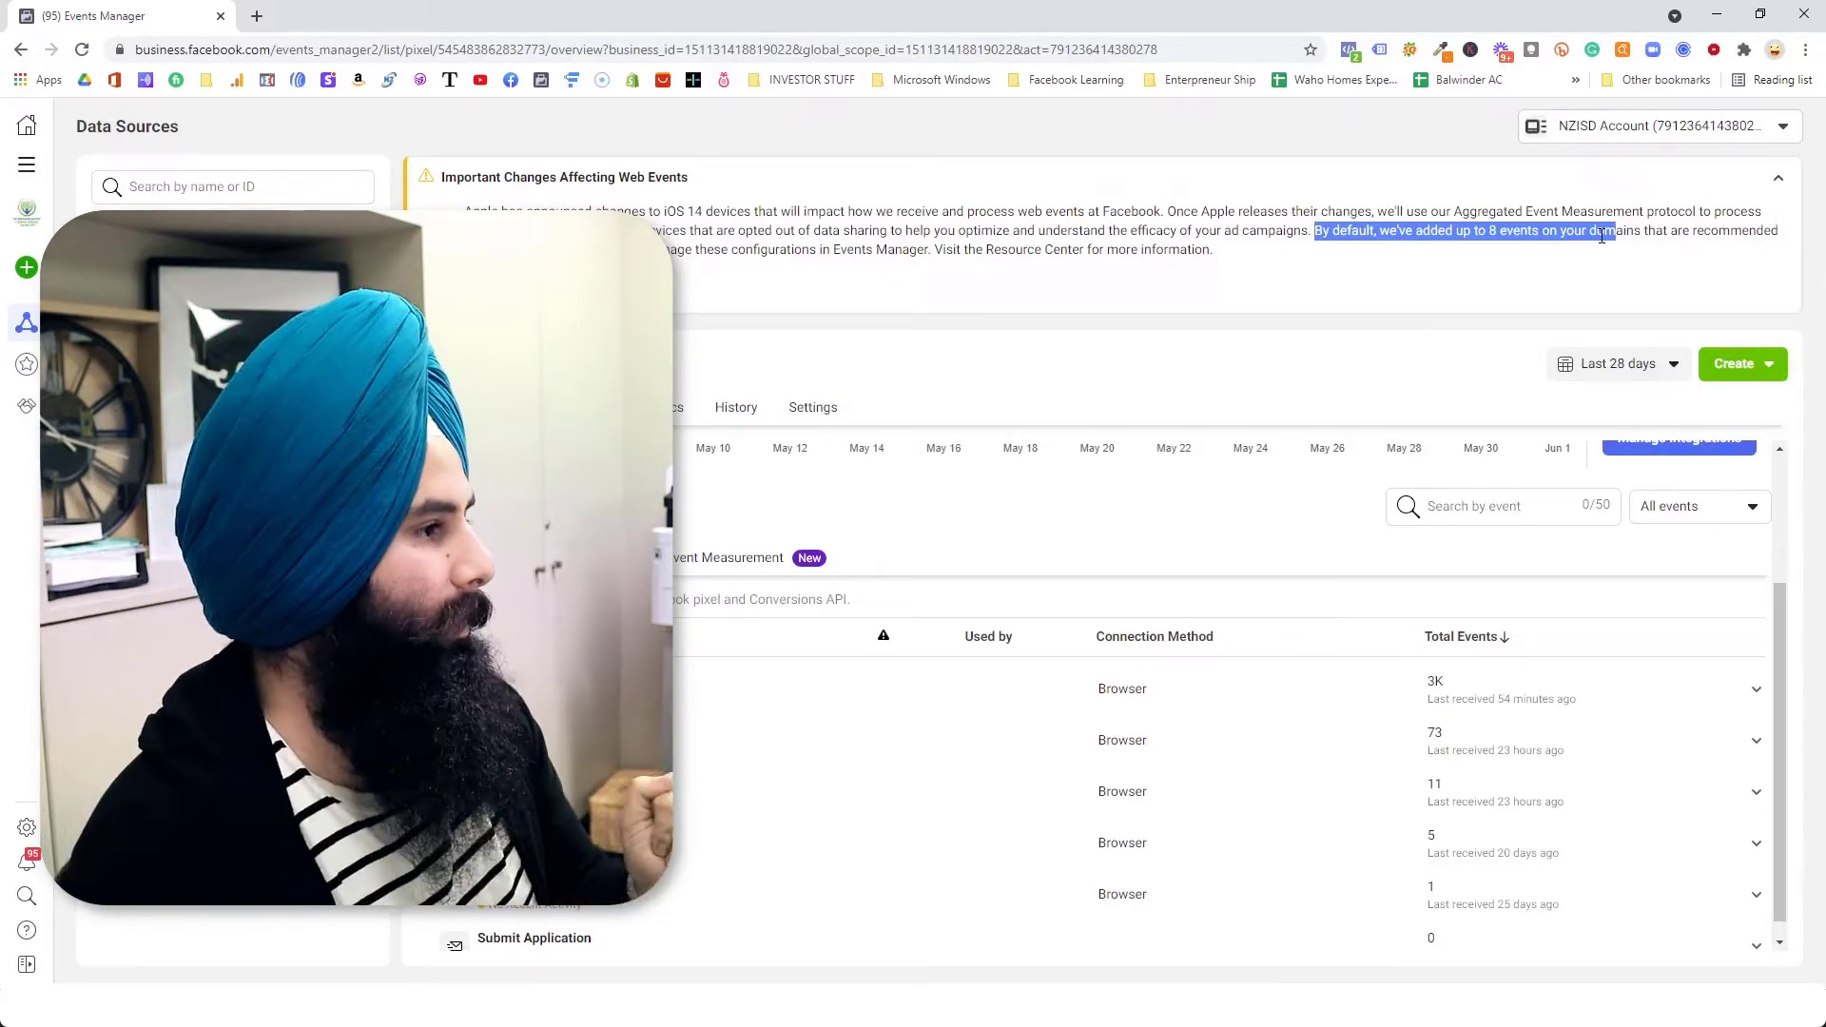
{"action": "left_click", "coordinate": [1210, 282]}
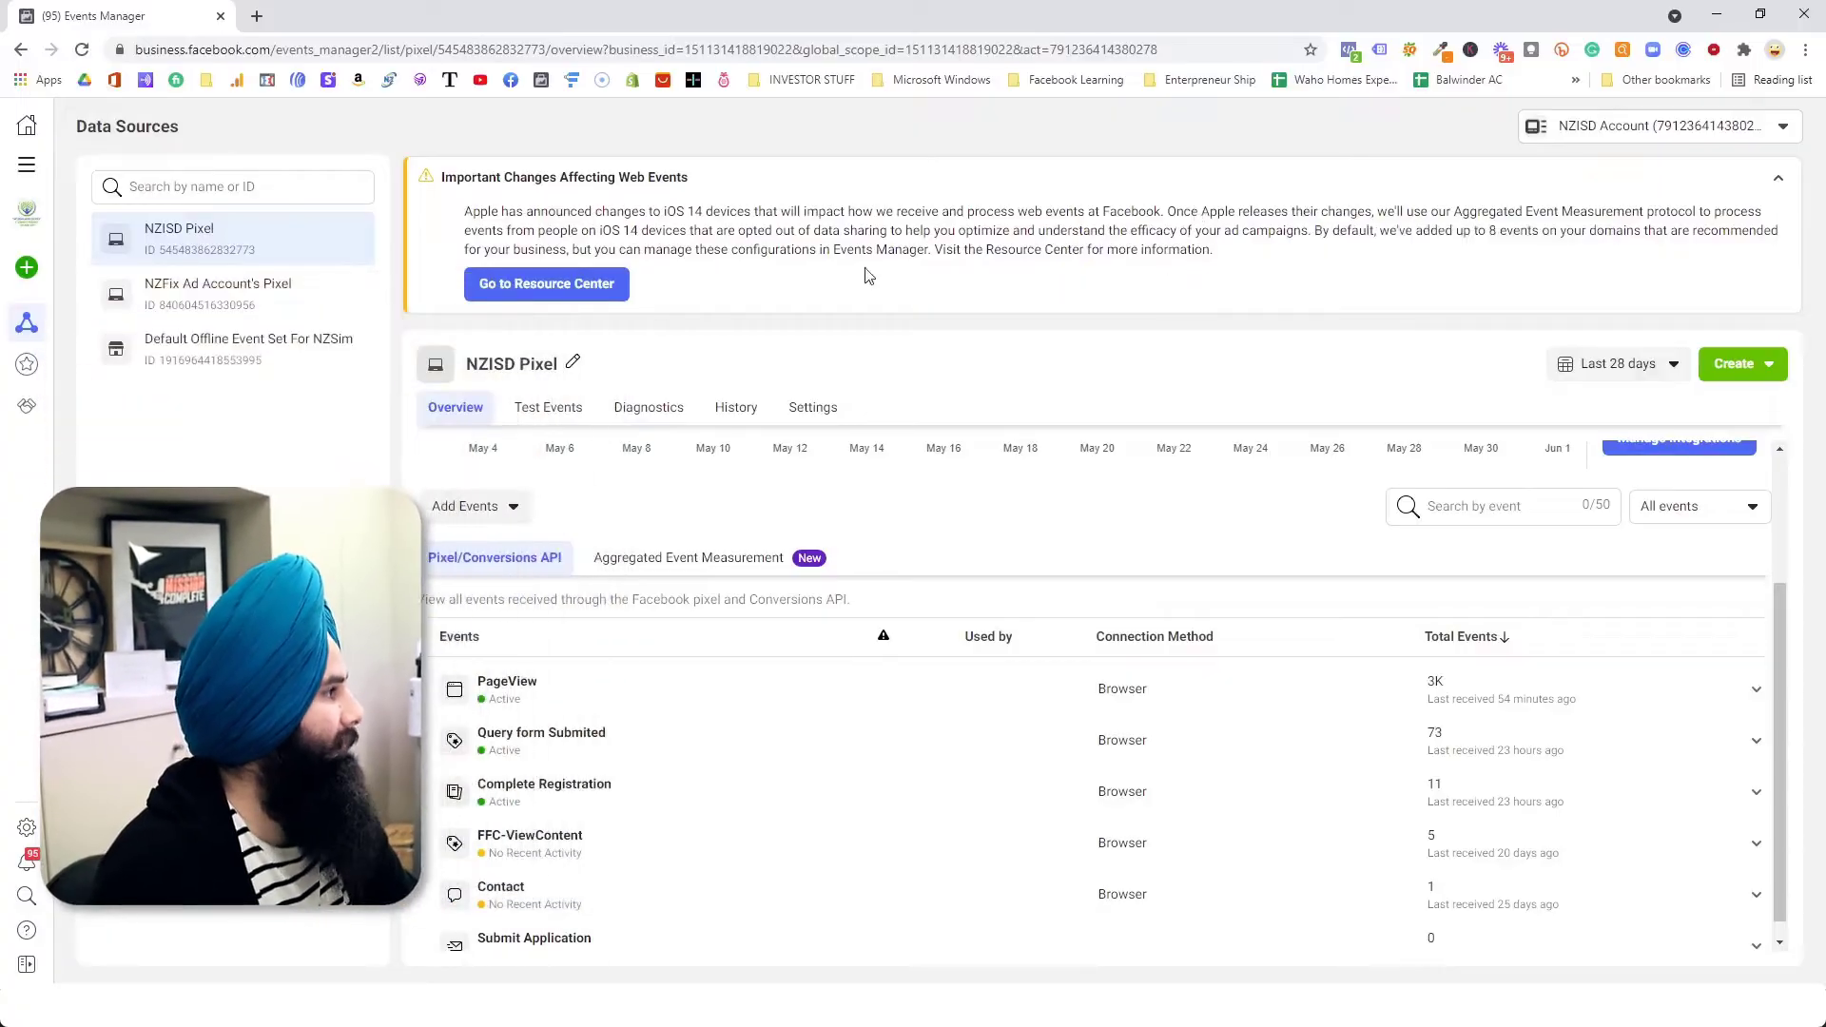
Step: Show the NZISD Pixel's Aggregated Event Measurement view and open its web event configurations
{"action": "left_click", "coordinate": [669, 571]}
{"action": "scroll", "coordinate": [717, 572], "scroll_direction": "down", "scroll_amount": 1}
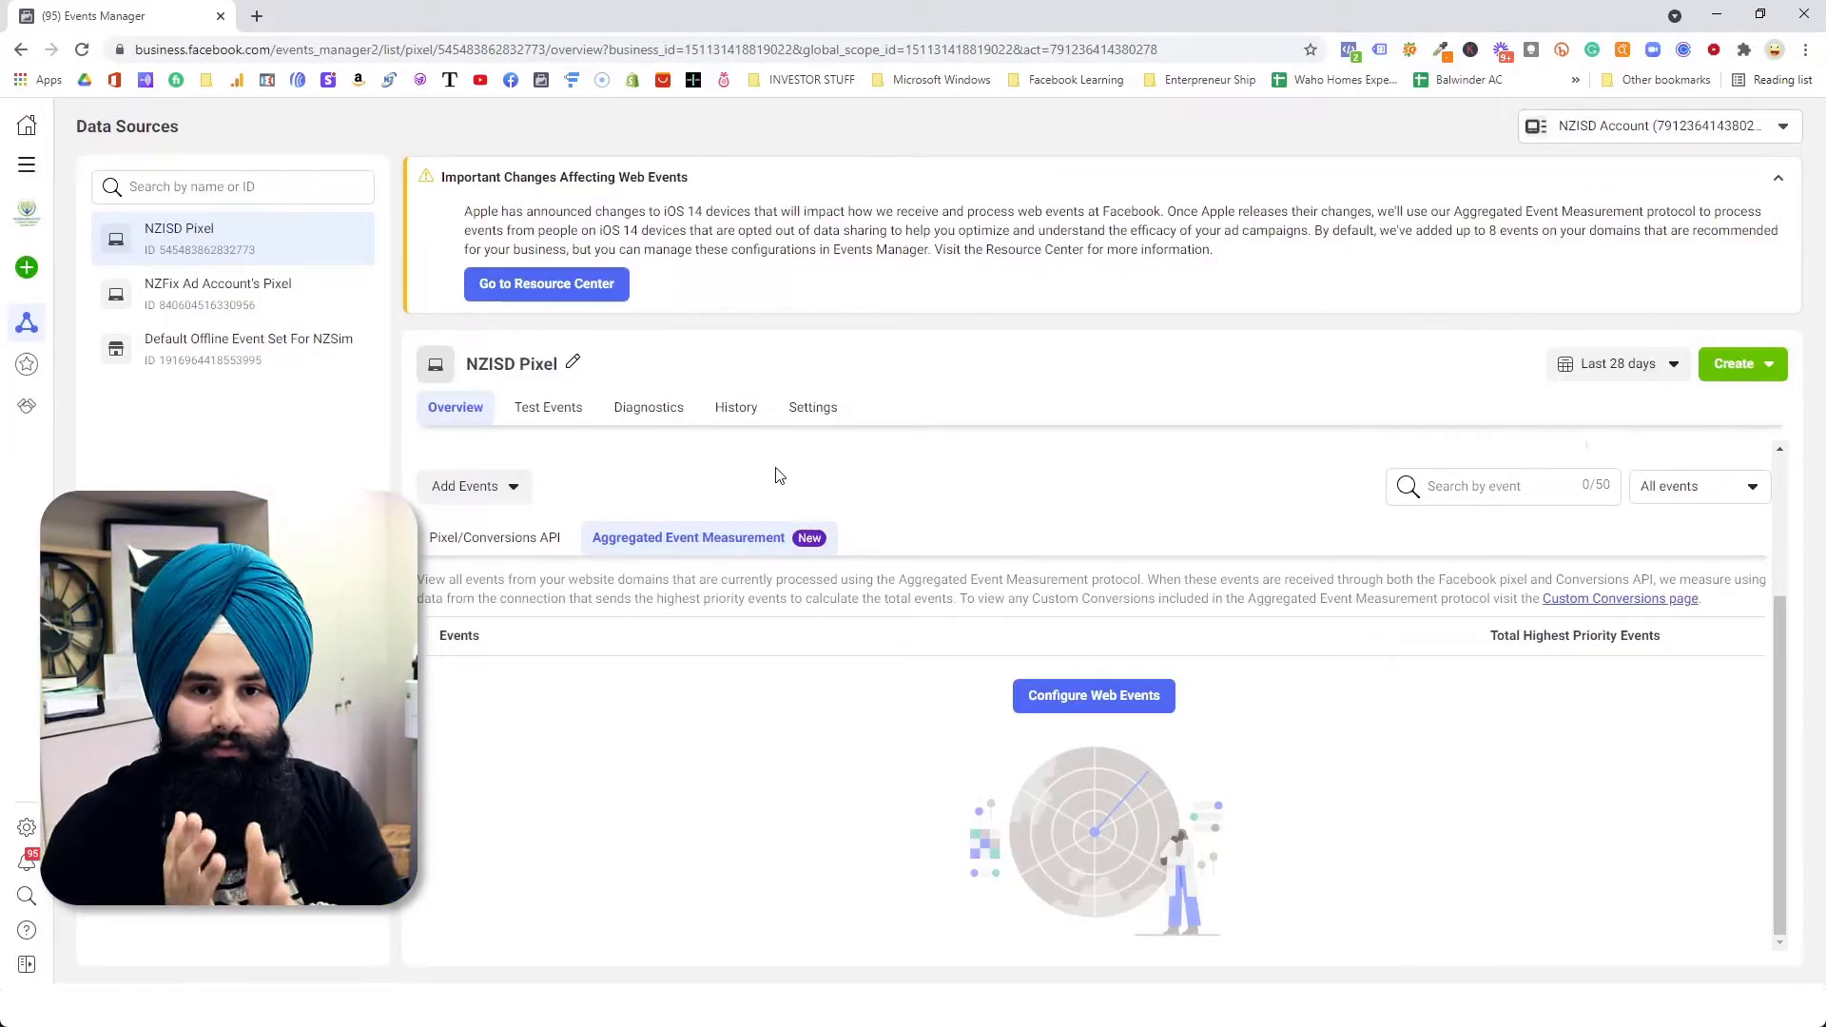
{"action": "left_click", "coordinate": [1123, 714]}
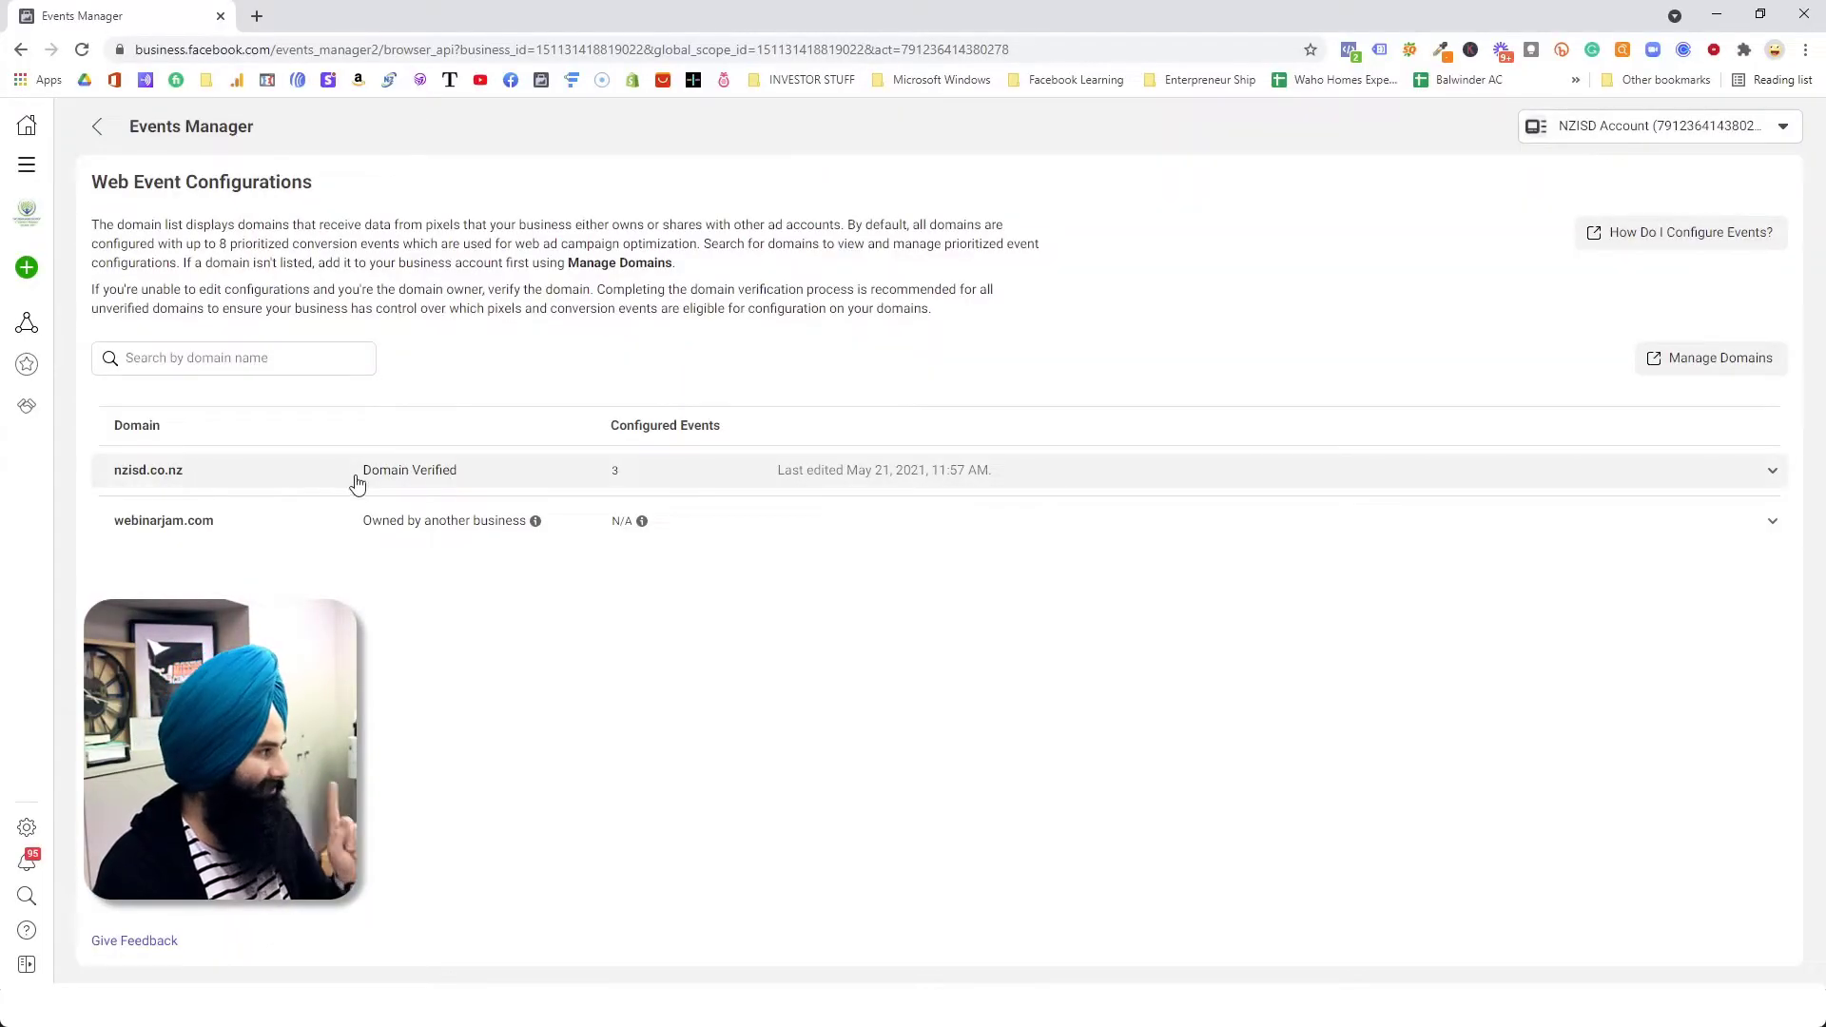
Step: Expand the nzisd.co.nz domain and examine the priority order of its configured events
{"action": "left_click_drag", "start_coordinate": [367, 483], "coordinate": [444, 489]}
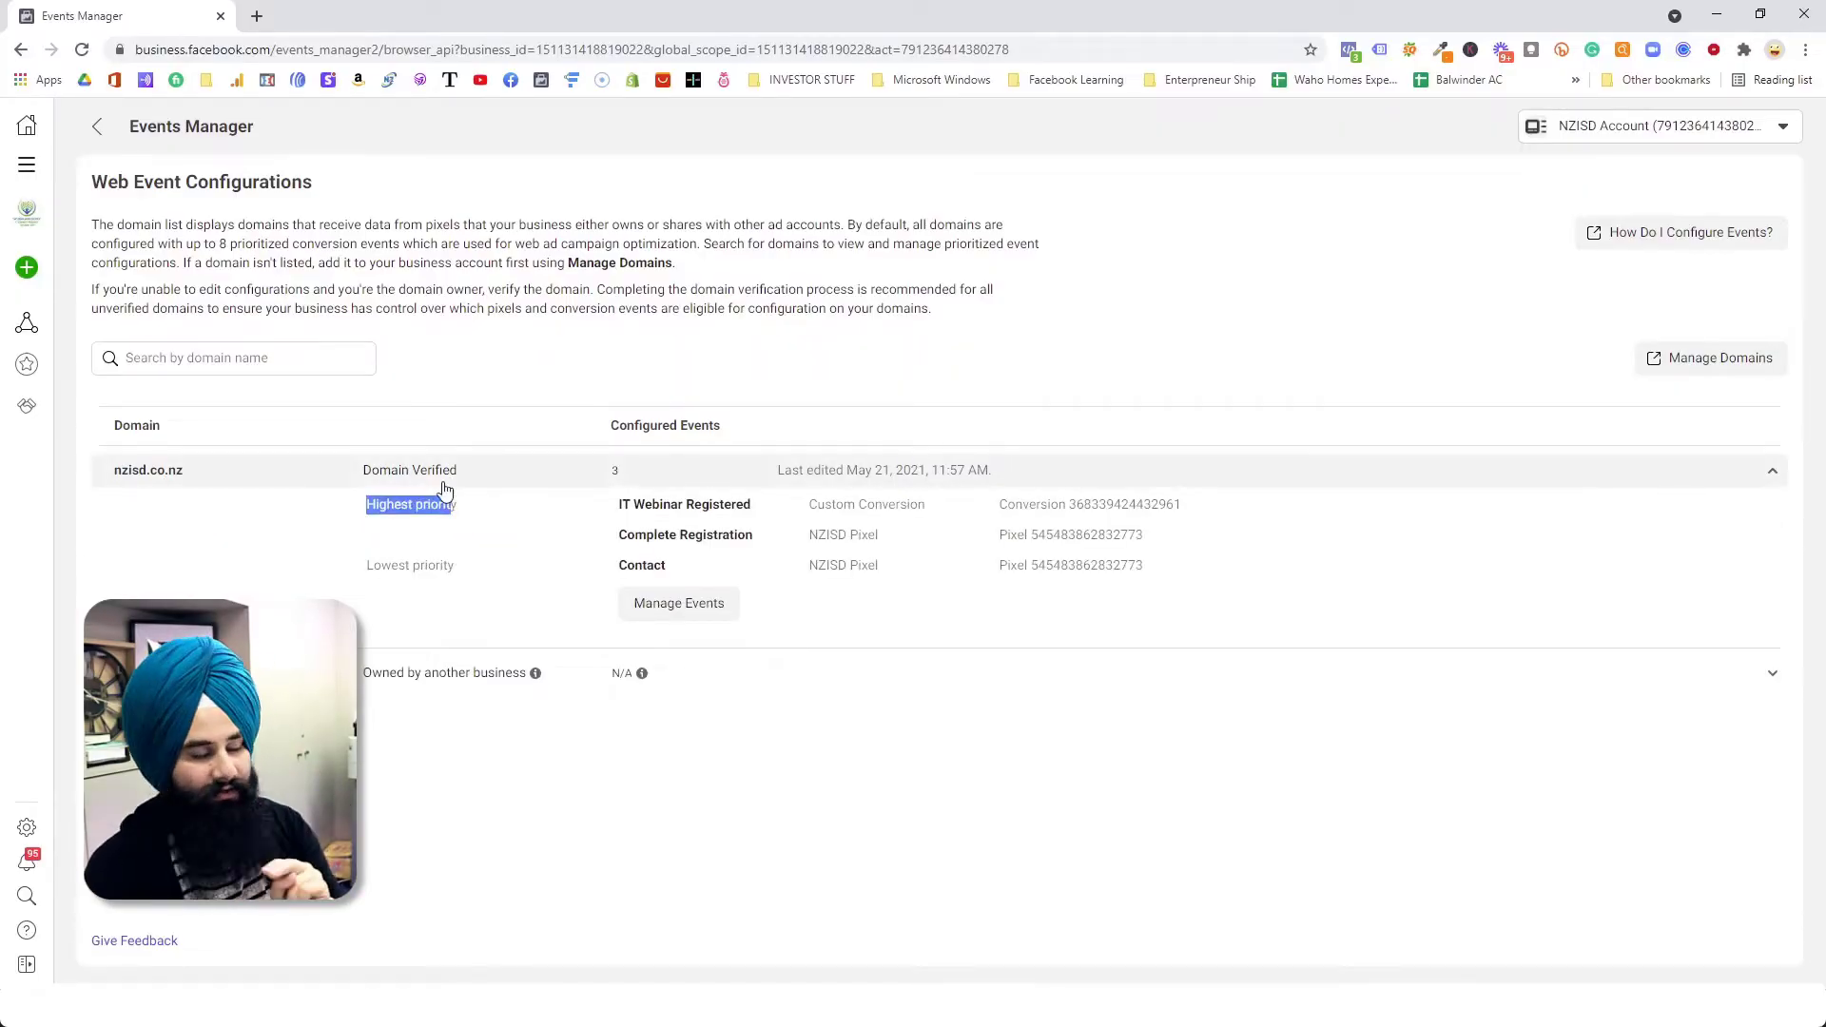
{"action": "left_click", "coordinate": [359, 511]}
{"action": "left_click_drag", "start_coordinate": [360, 511], "coordinate": [458, 506]}
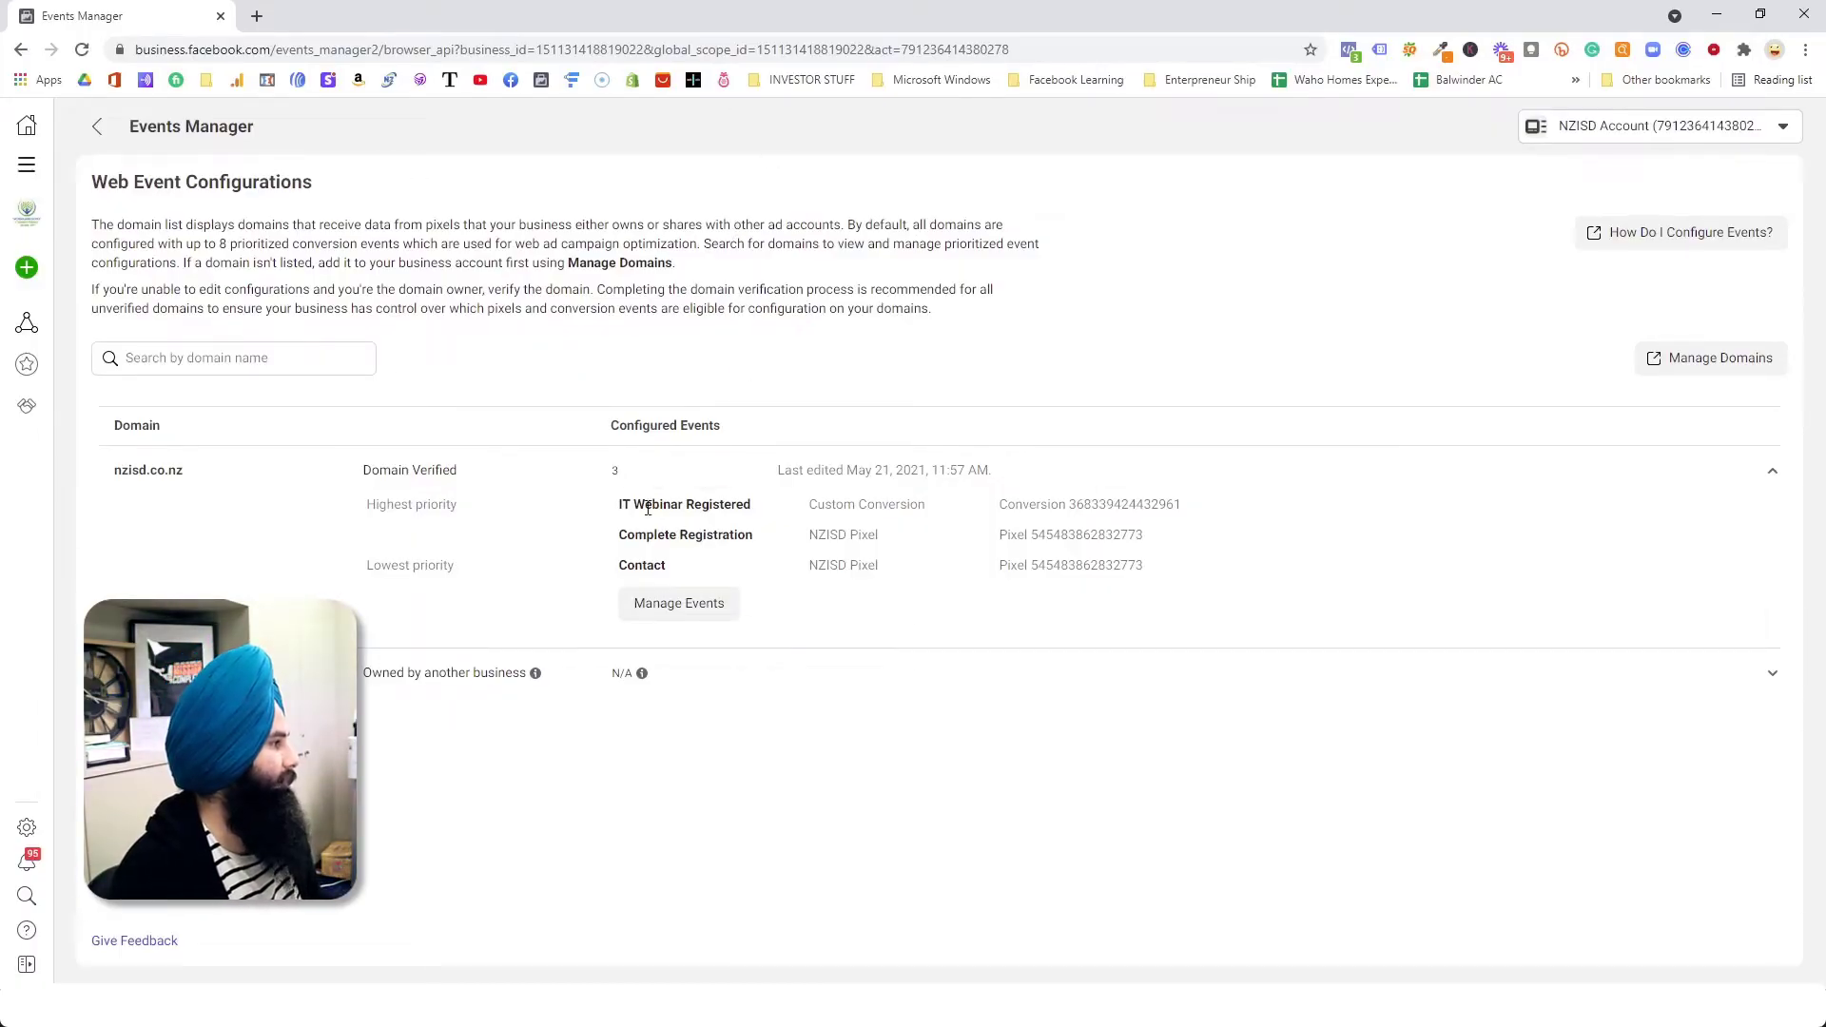
Step: Open the nzisd.co.nz events for editing, reading the warning about pausing impacted ads before confirming the edit
{"action": "left_click", "coordinate": [677, 603]}
{"action": "left_click_drag", "start_coordinate": [783, 438], "coordinate": [856, 437]}
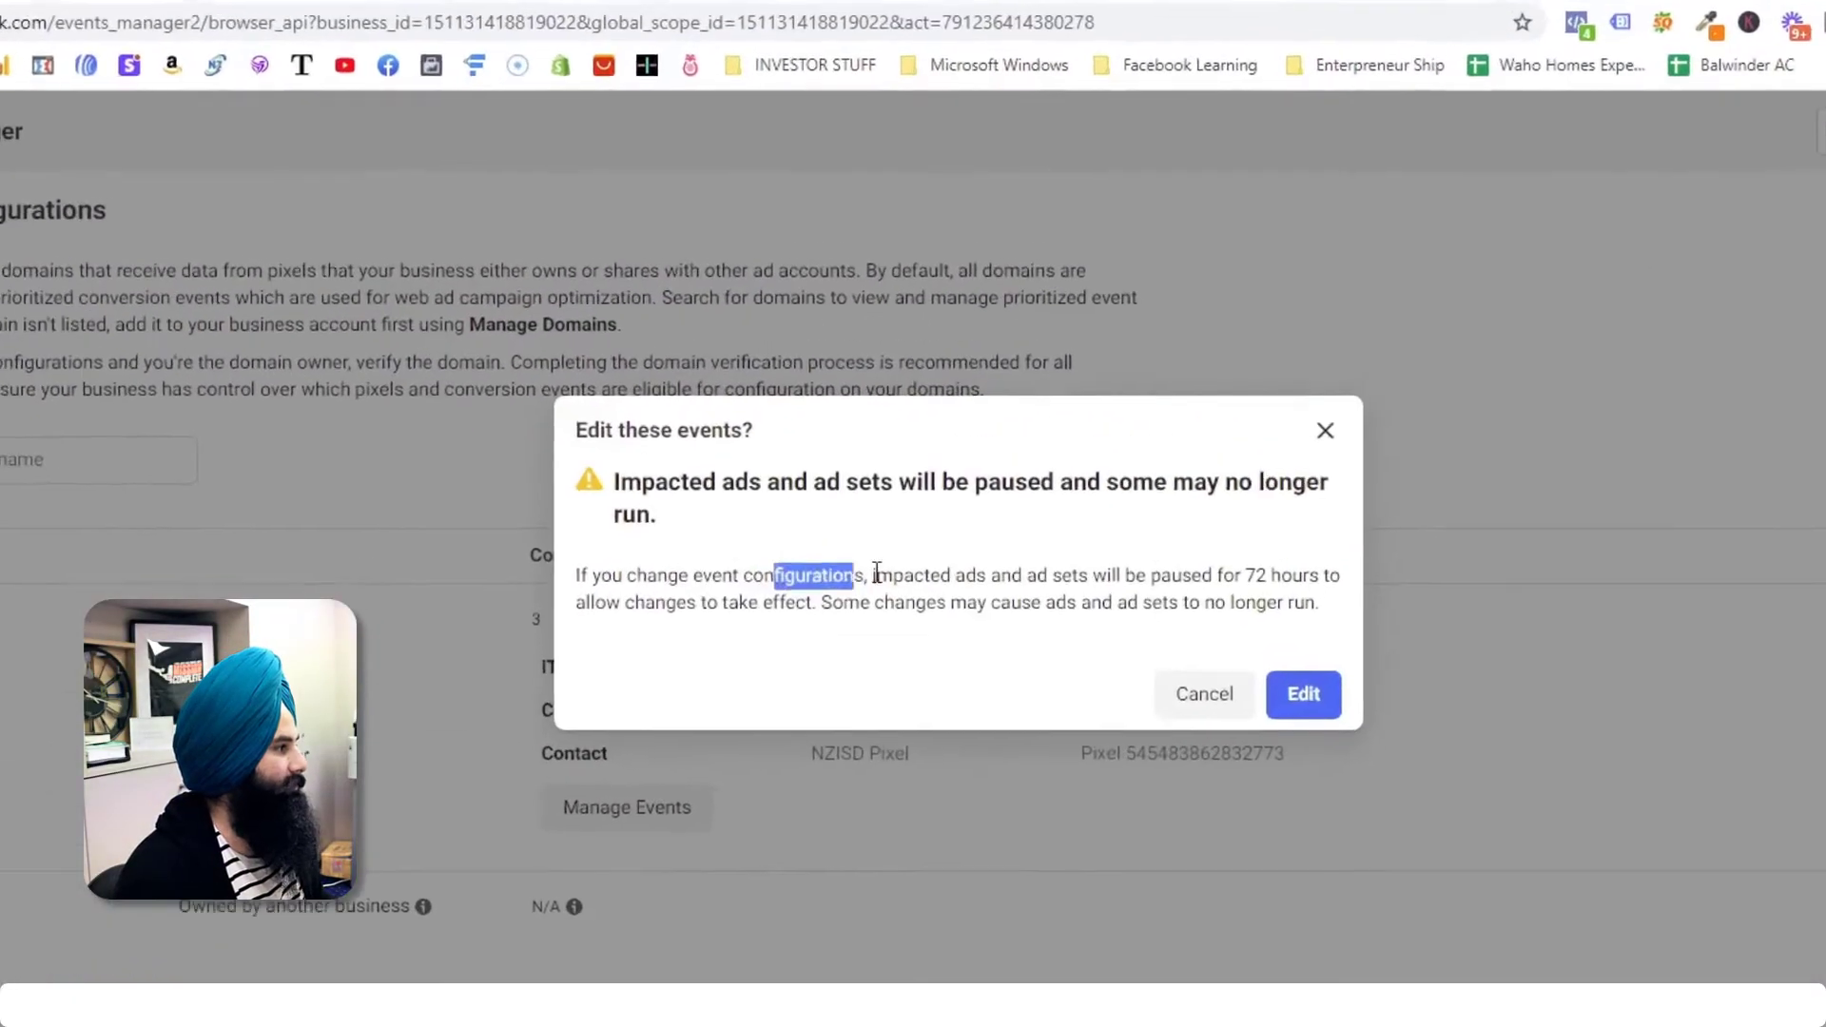
{"action": "left_click_drag", "start_coordinate": [877, 574], "coordinate": [1151, 575]}
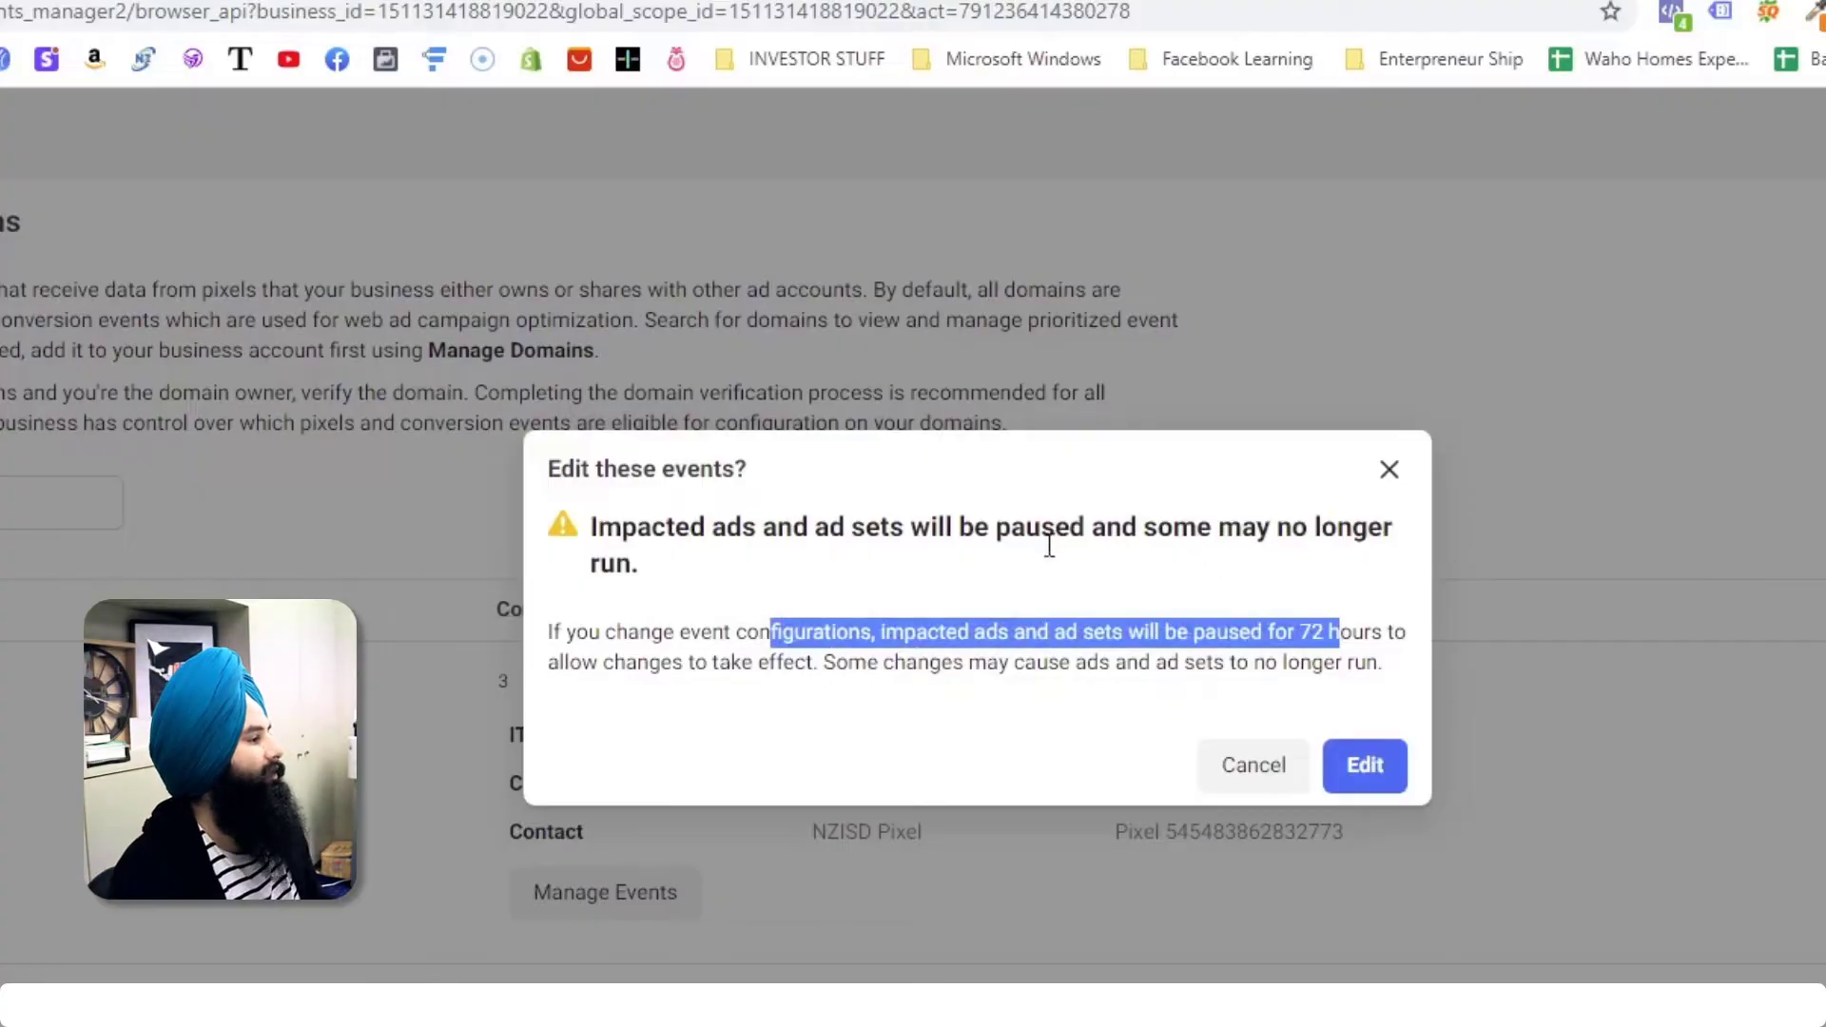
{"action": "left_click", "coordinate": [750, 662]}
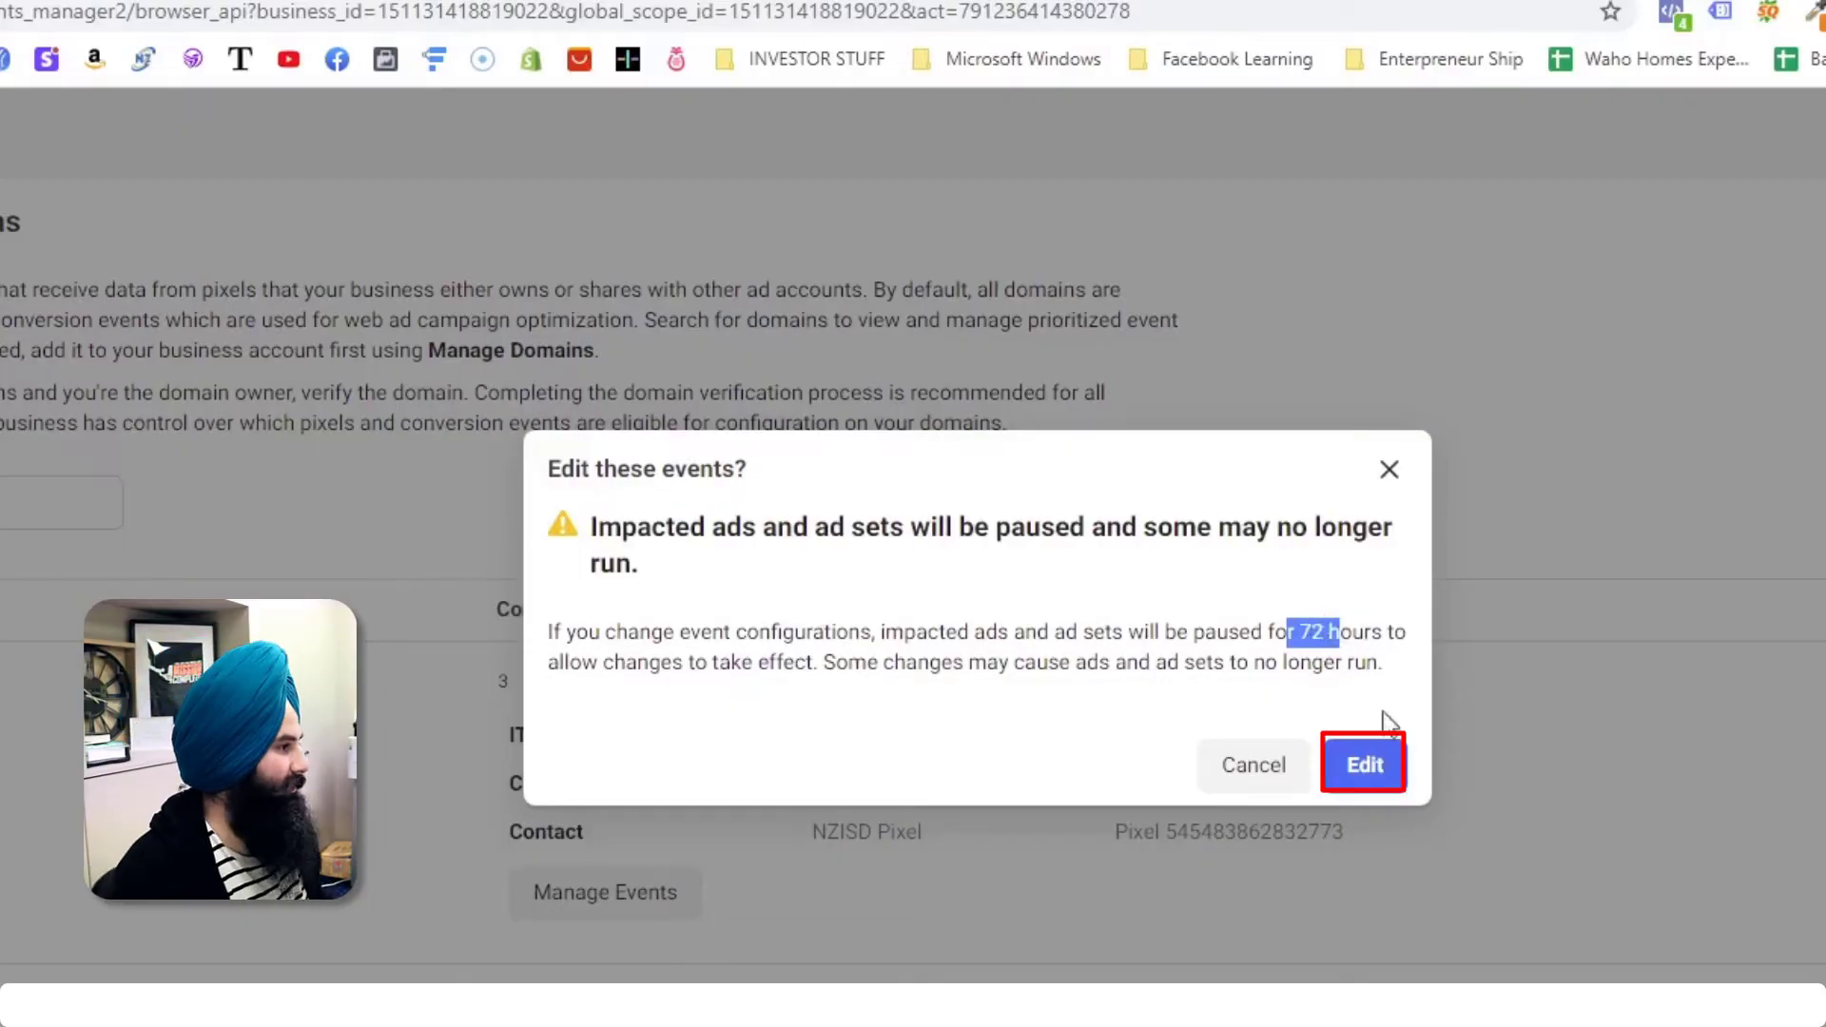
{"action": "left_click", "coordinate": [1362, 761]}
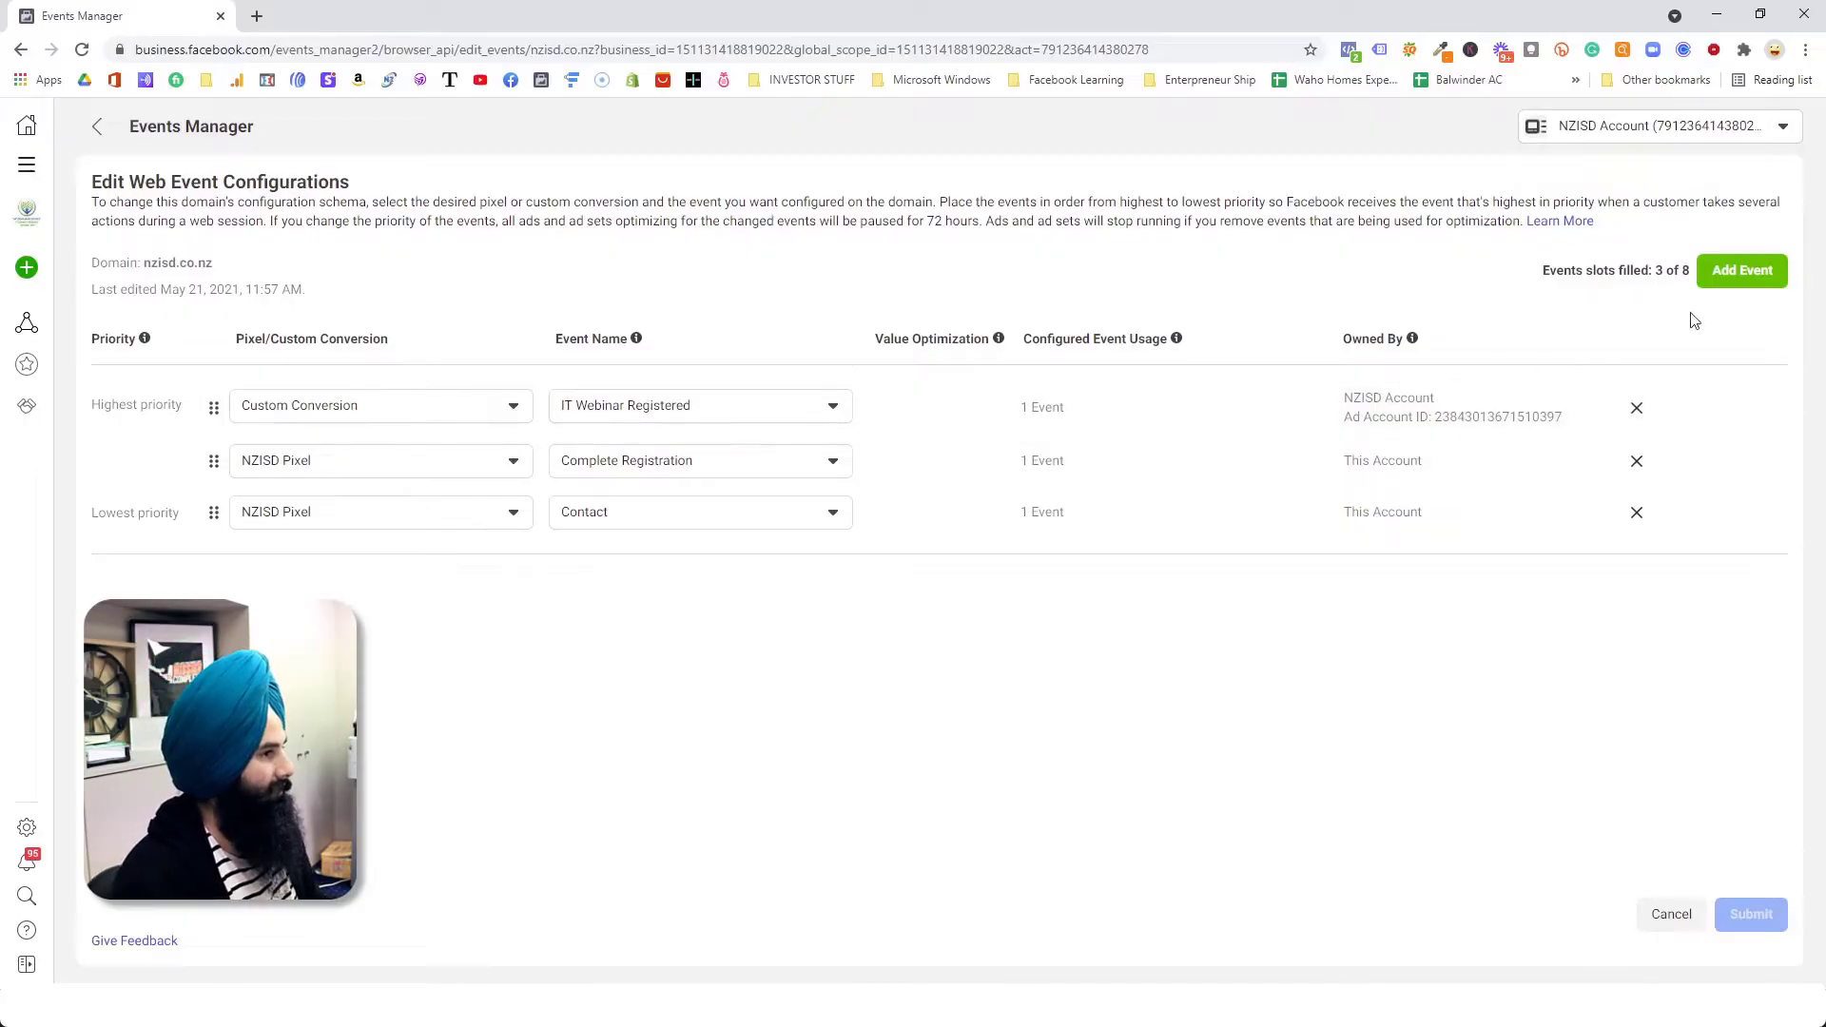
Step: Add a Lead event from the NZISD Pixel and move it above Contact in the priority order
{"action": "left_click", "coordinate": [1742, 271]}
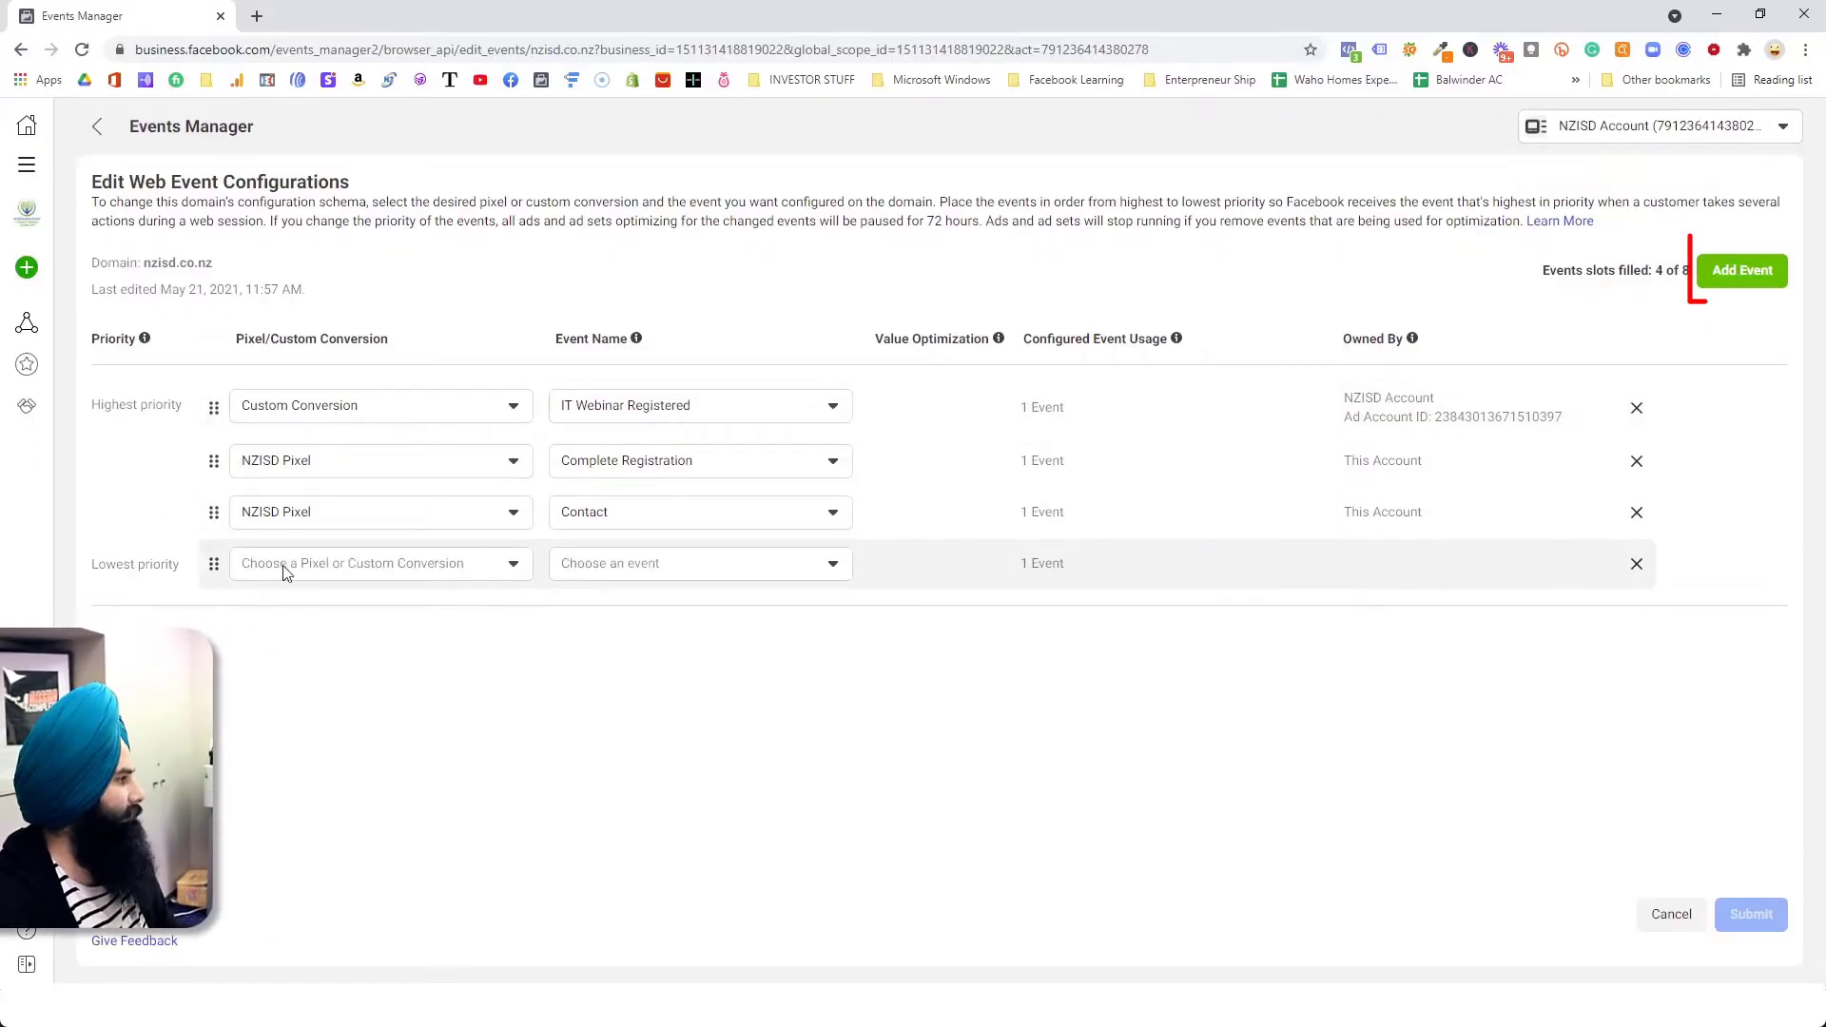
{"action": "left_click", "coordinate": [279, 565]}
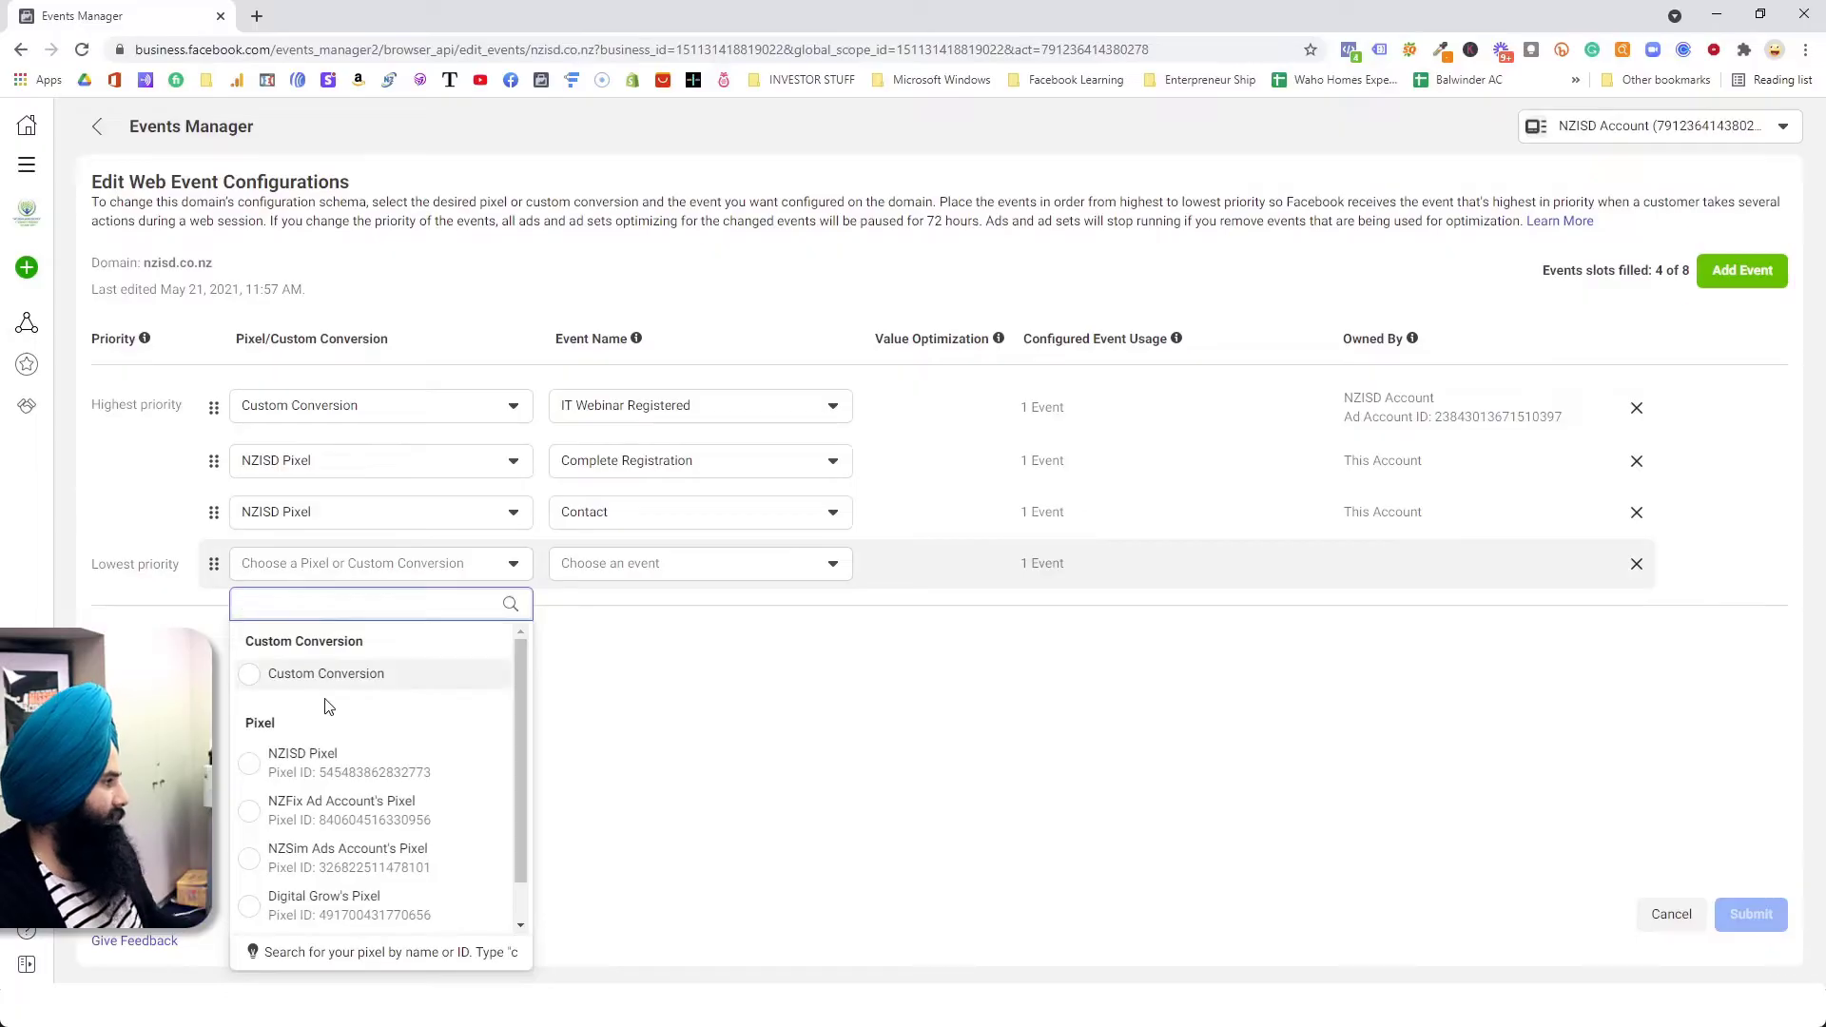
{"action": "left_click", "coordinate": [328, 767]}
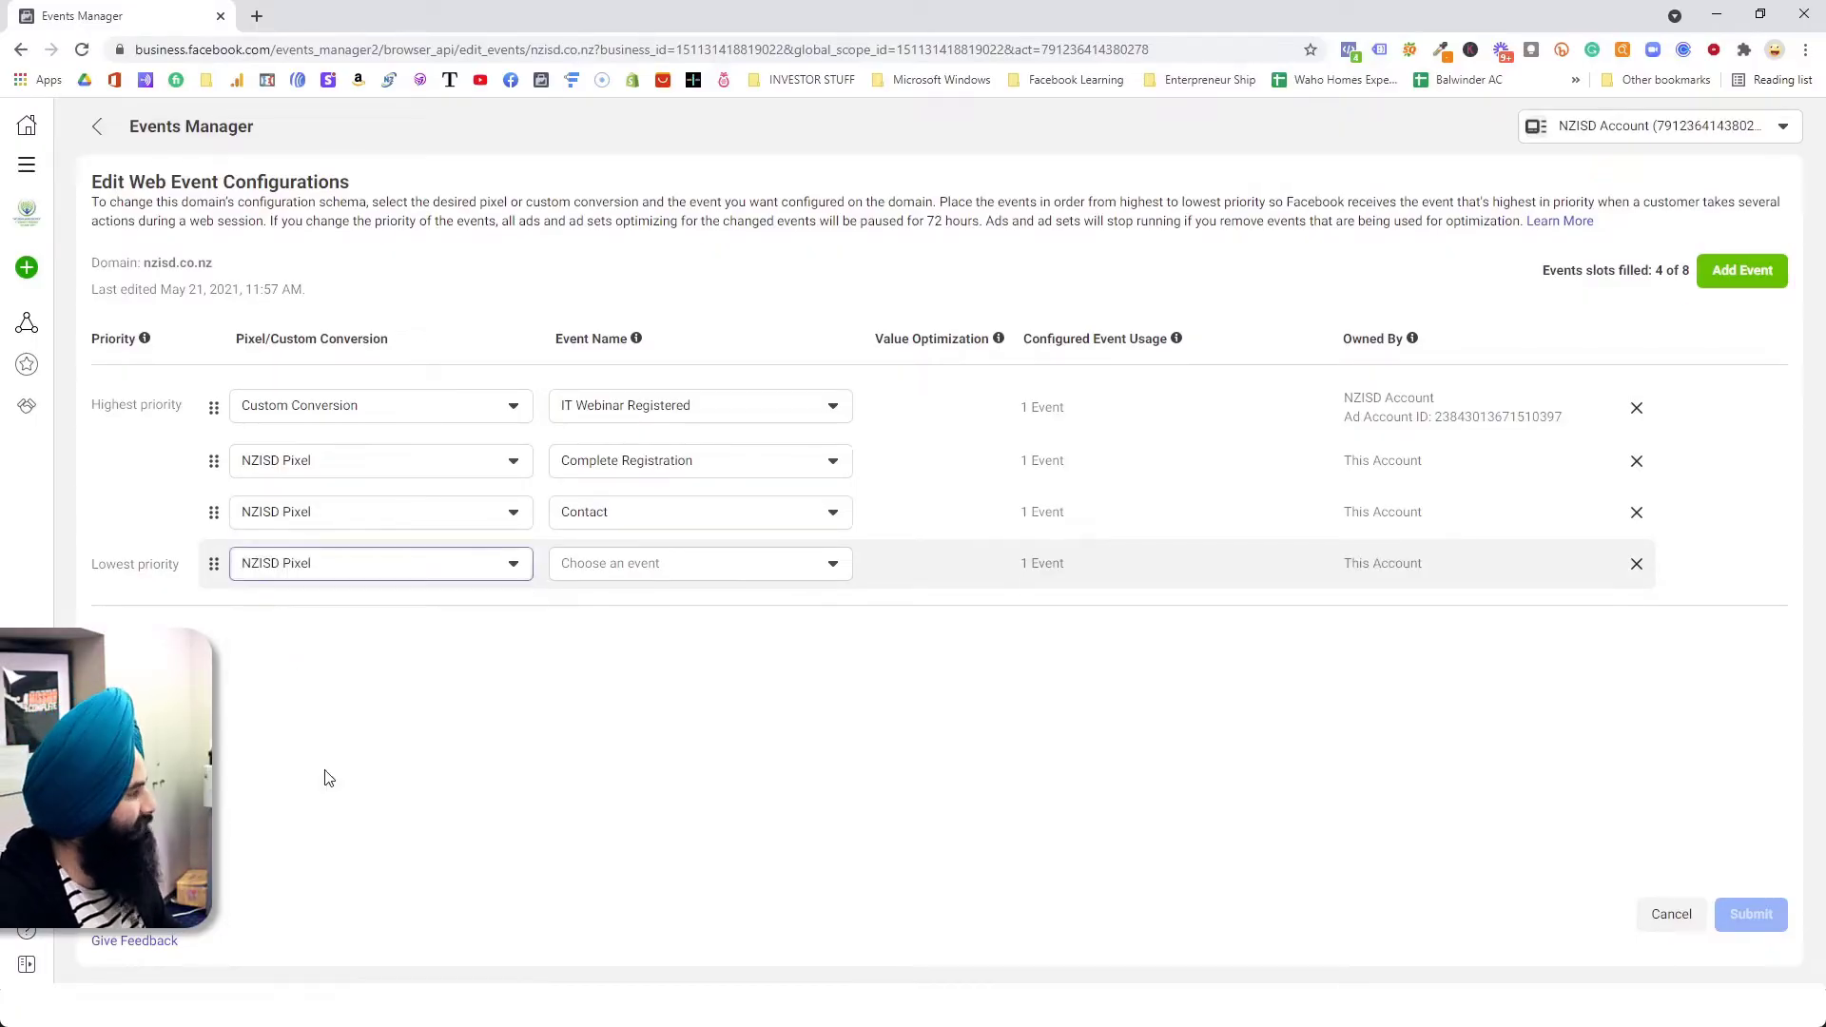
{"action": "left_click", "coordinate": [735, 569]}
{"action": "scroll", "coordinate": [696, 786], "scroll_direction": "down", "scroll_amount": 4}
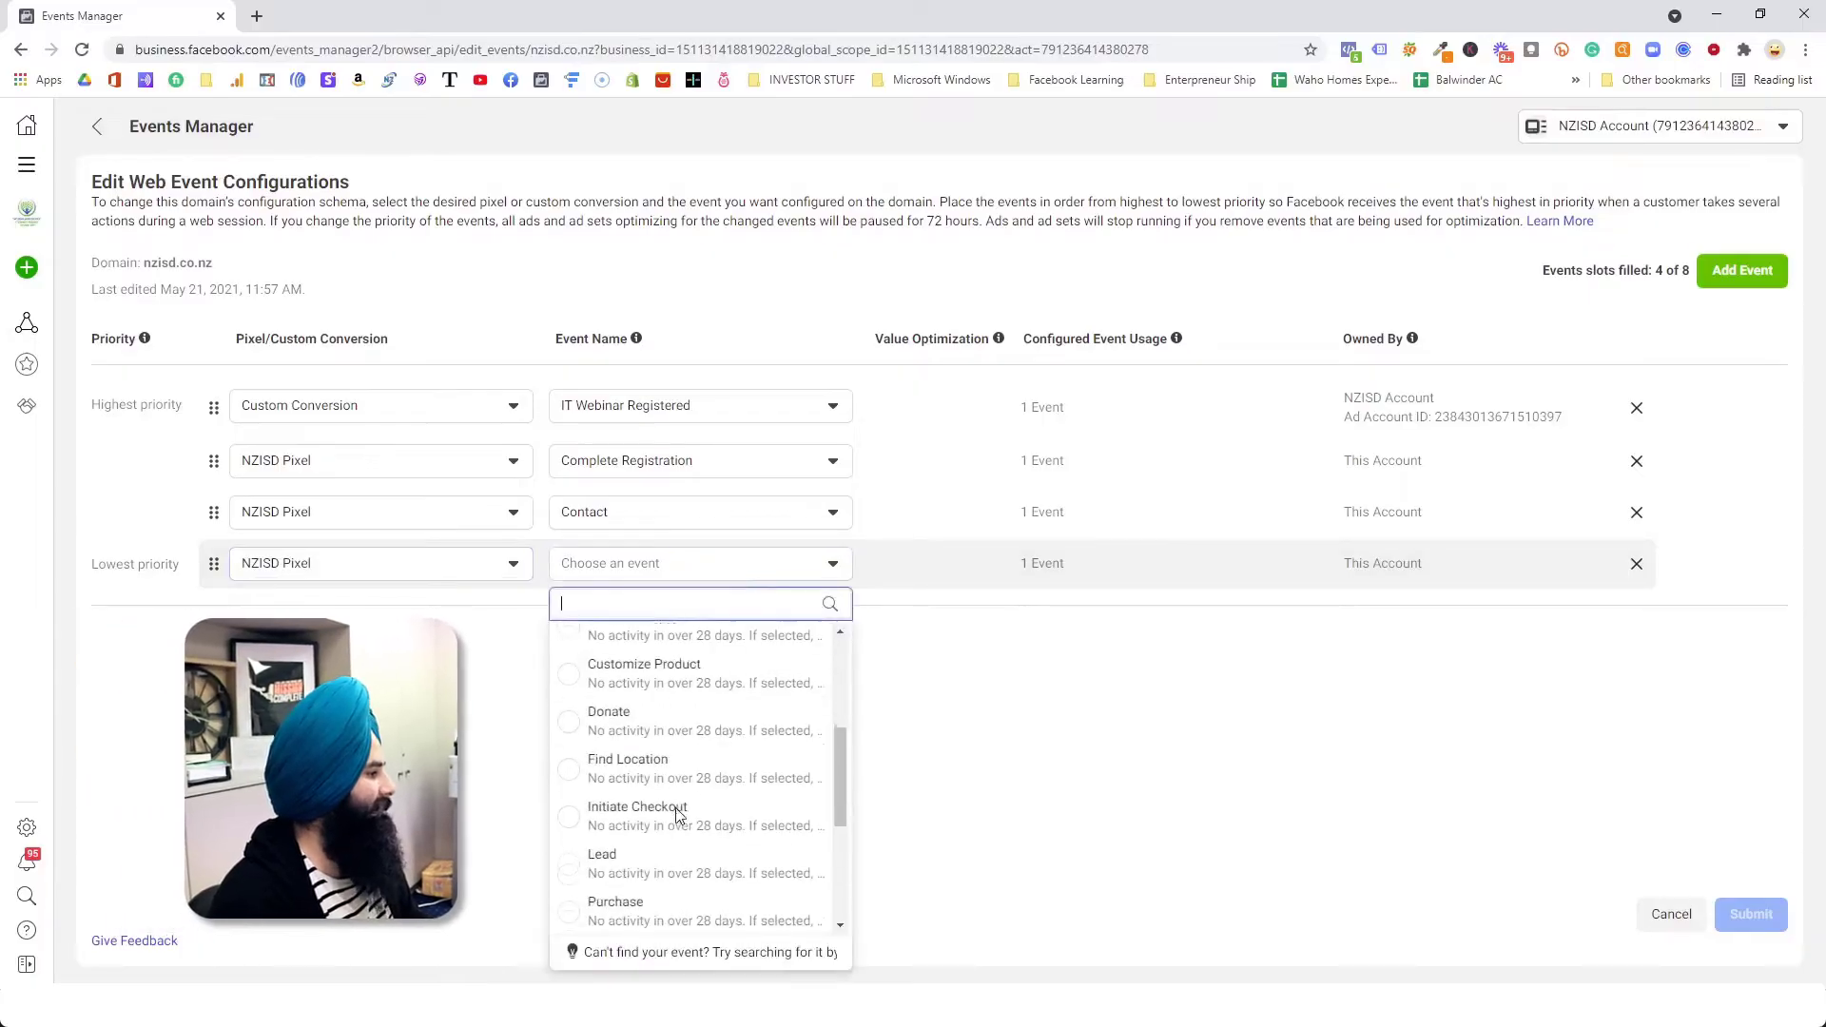
{"action": "left_click", "coordinate": [674, 775]}
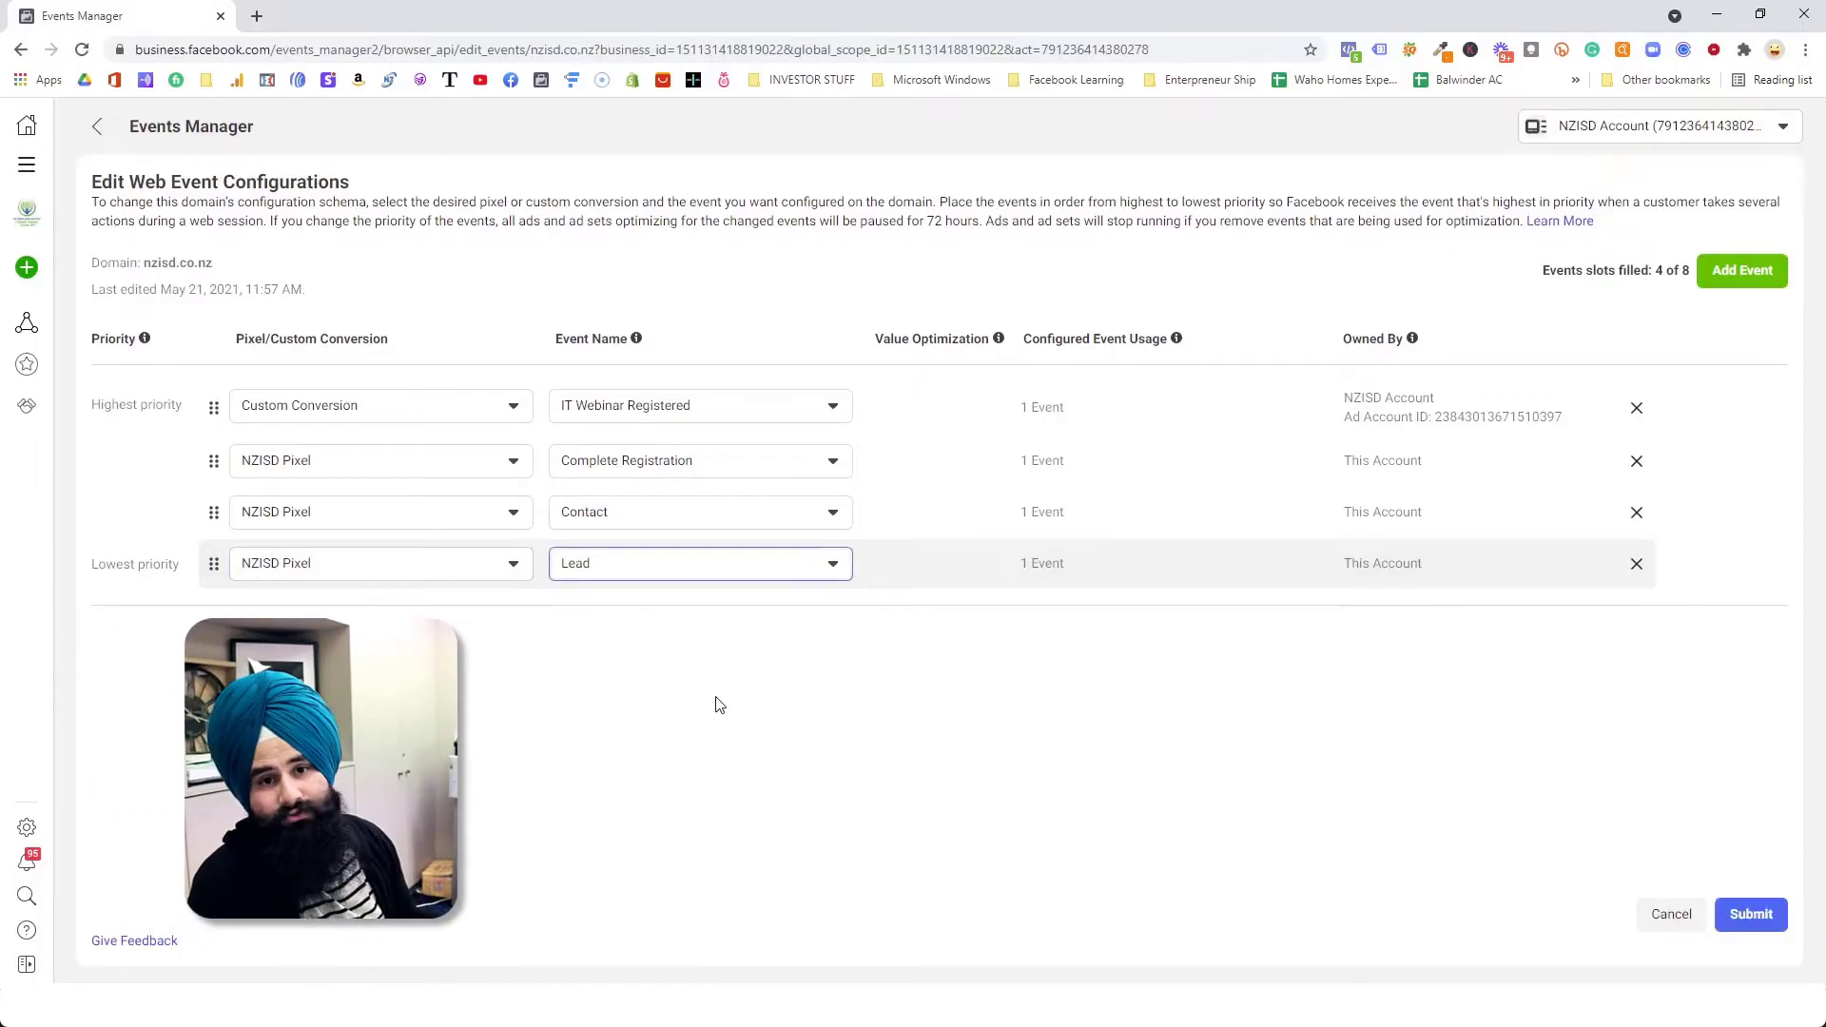
{"action": "left_click_drag", "start_coordinate": [214, 563], "coordinate": [212, 508]}
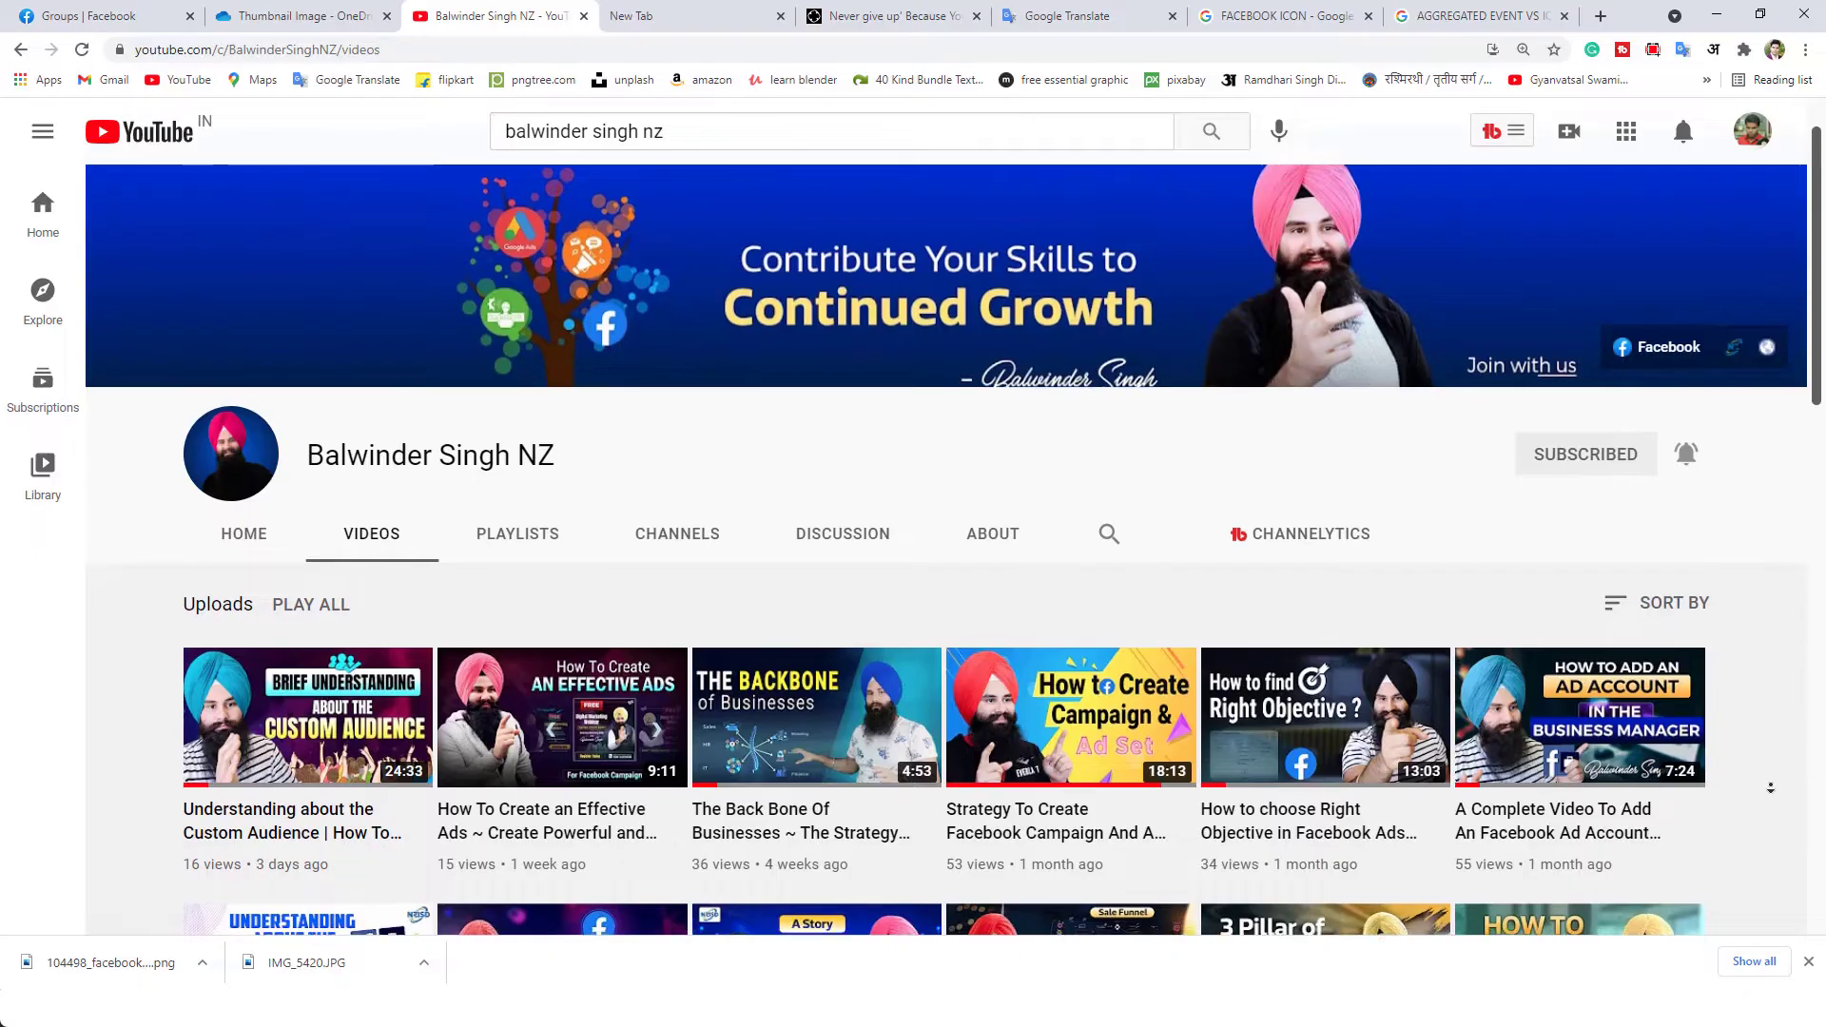
Step: Add another event slot, set its source to Custom Conversion, and look through the available conversion events without choosing one
{"action": "middle_click", "coordinate": [1771, 788]}
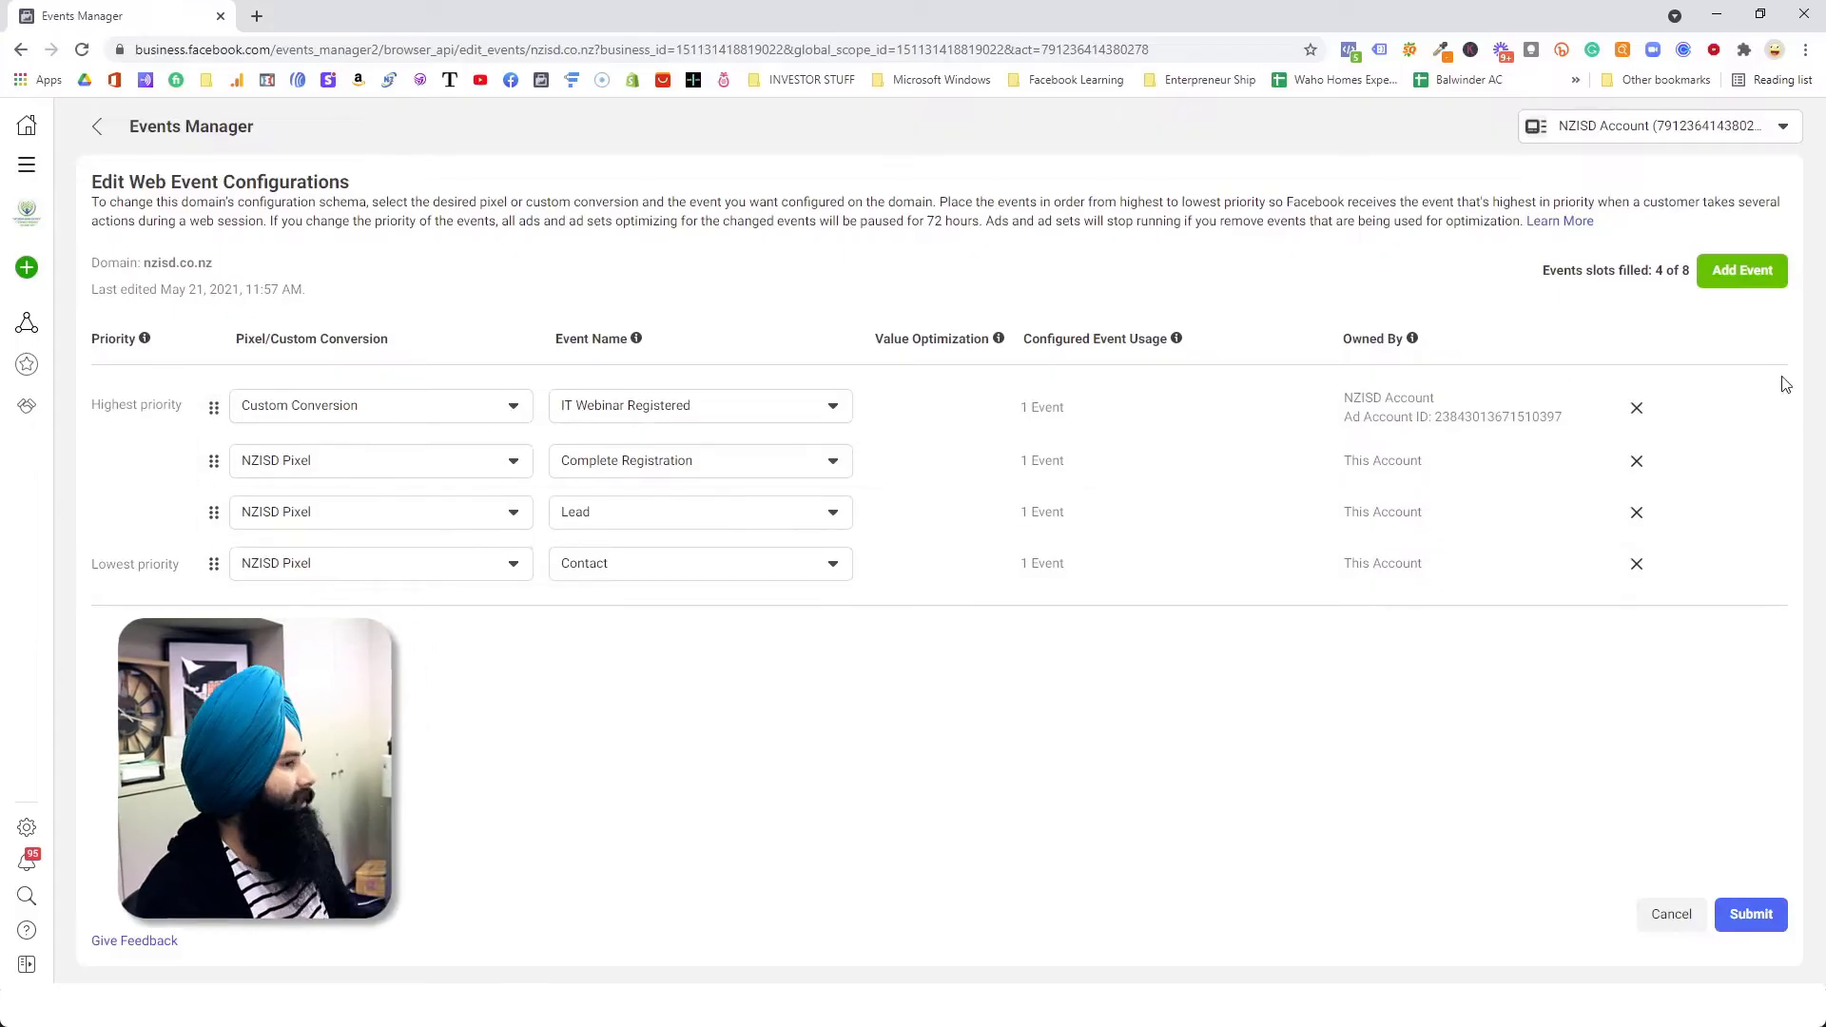
{"action": "left_click", "coordinate": [1745, 272]}
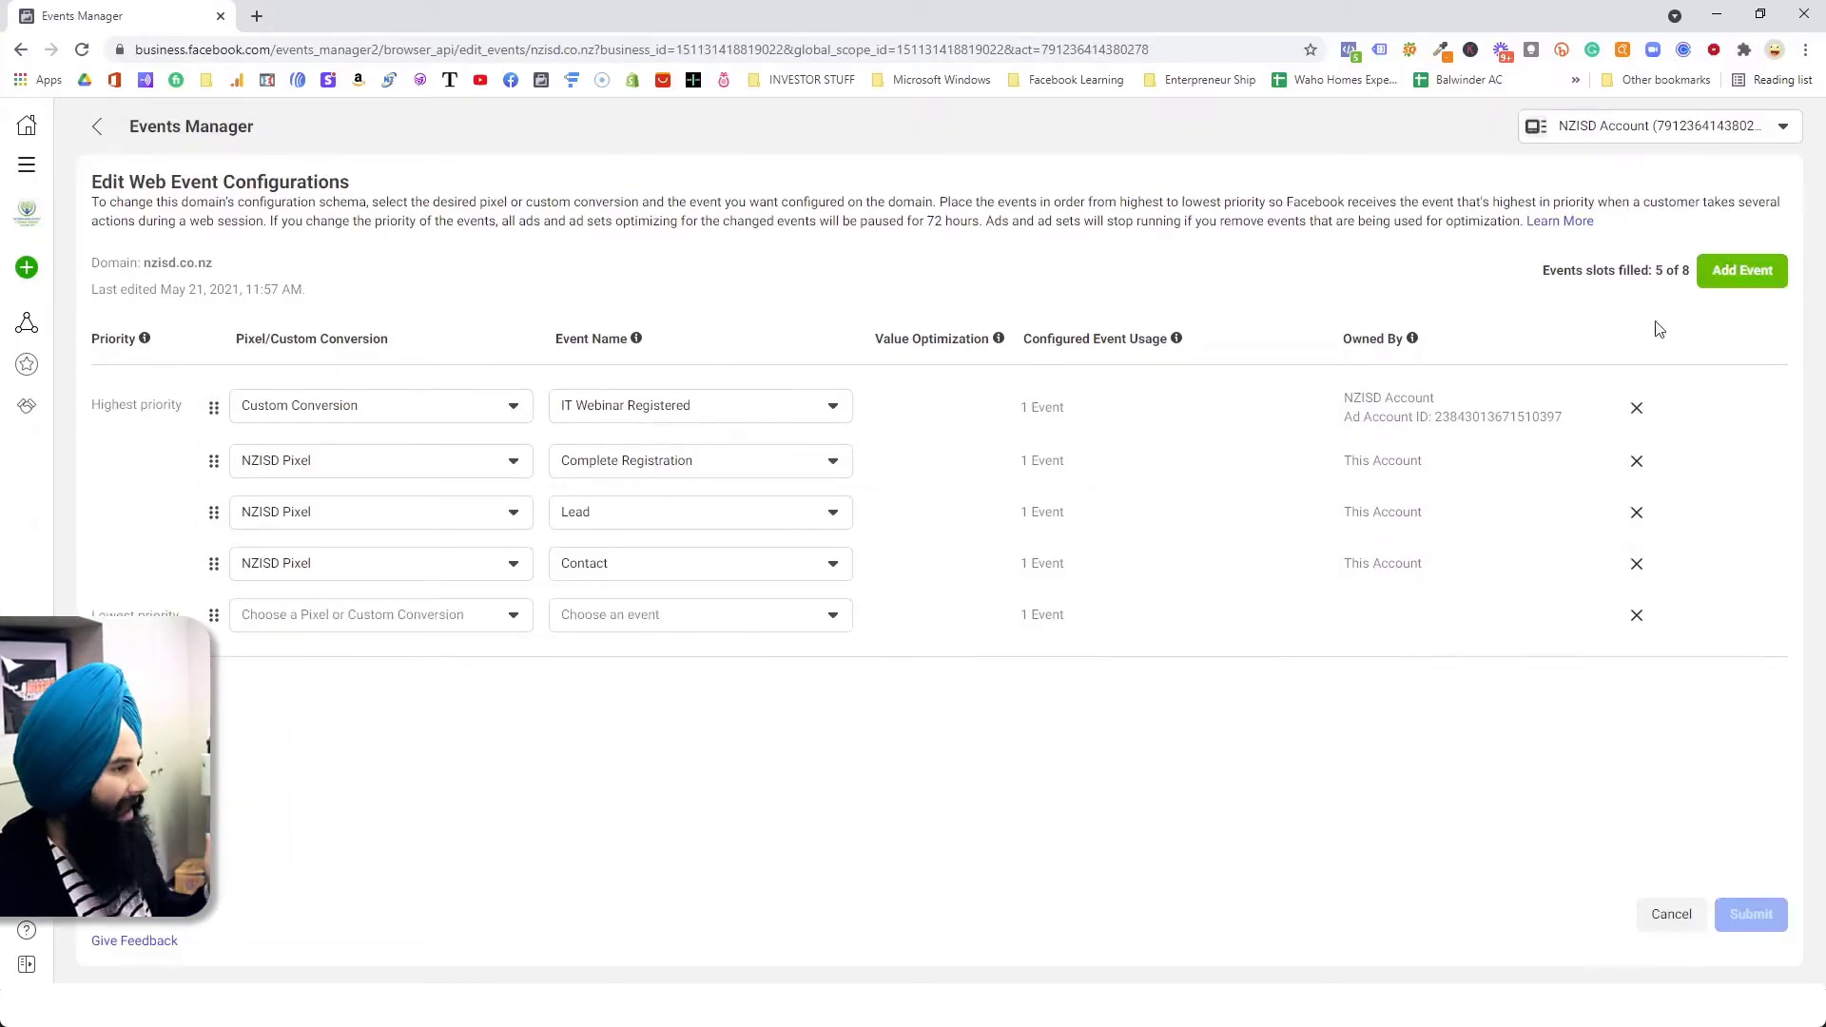
{"action": "left_click", "coordinate": [376, 613]}
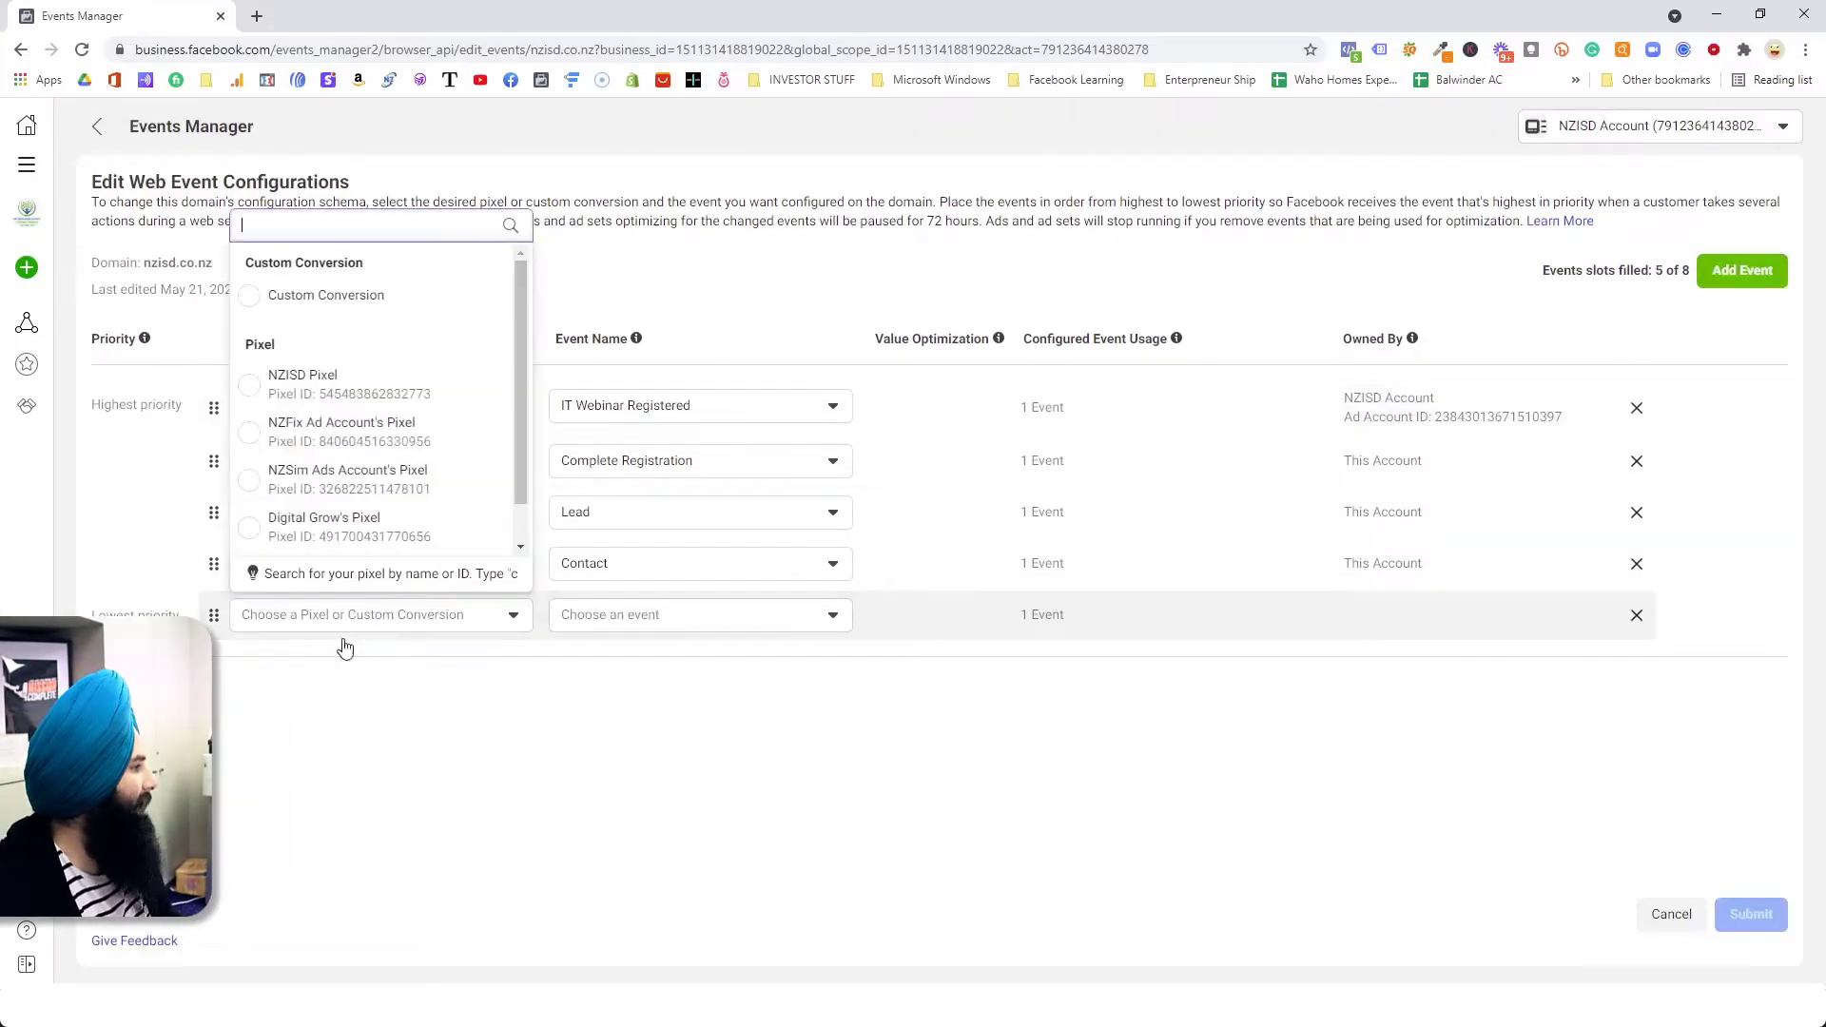
{"action": "left_click", "coordinate": [366, 298]}
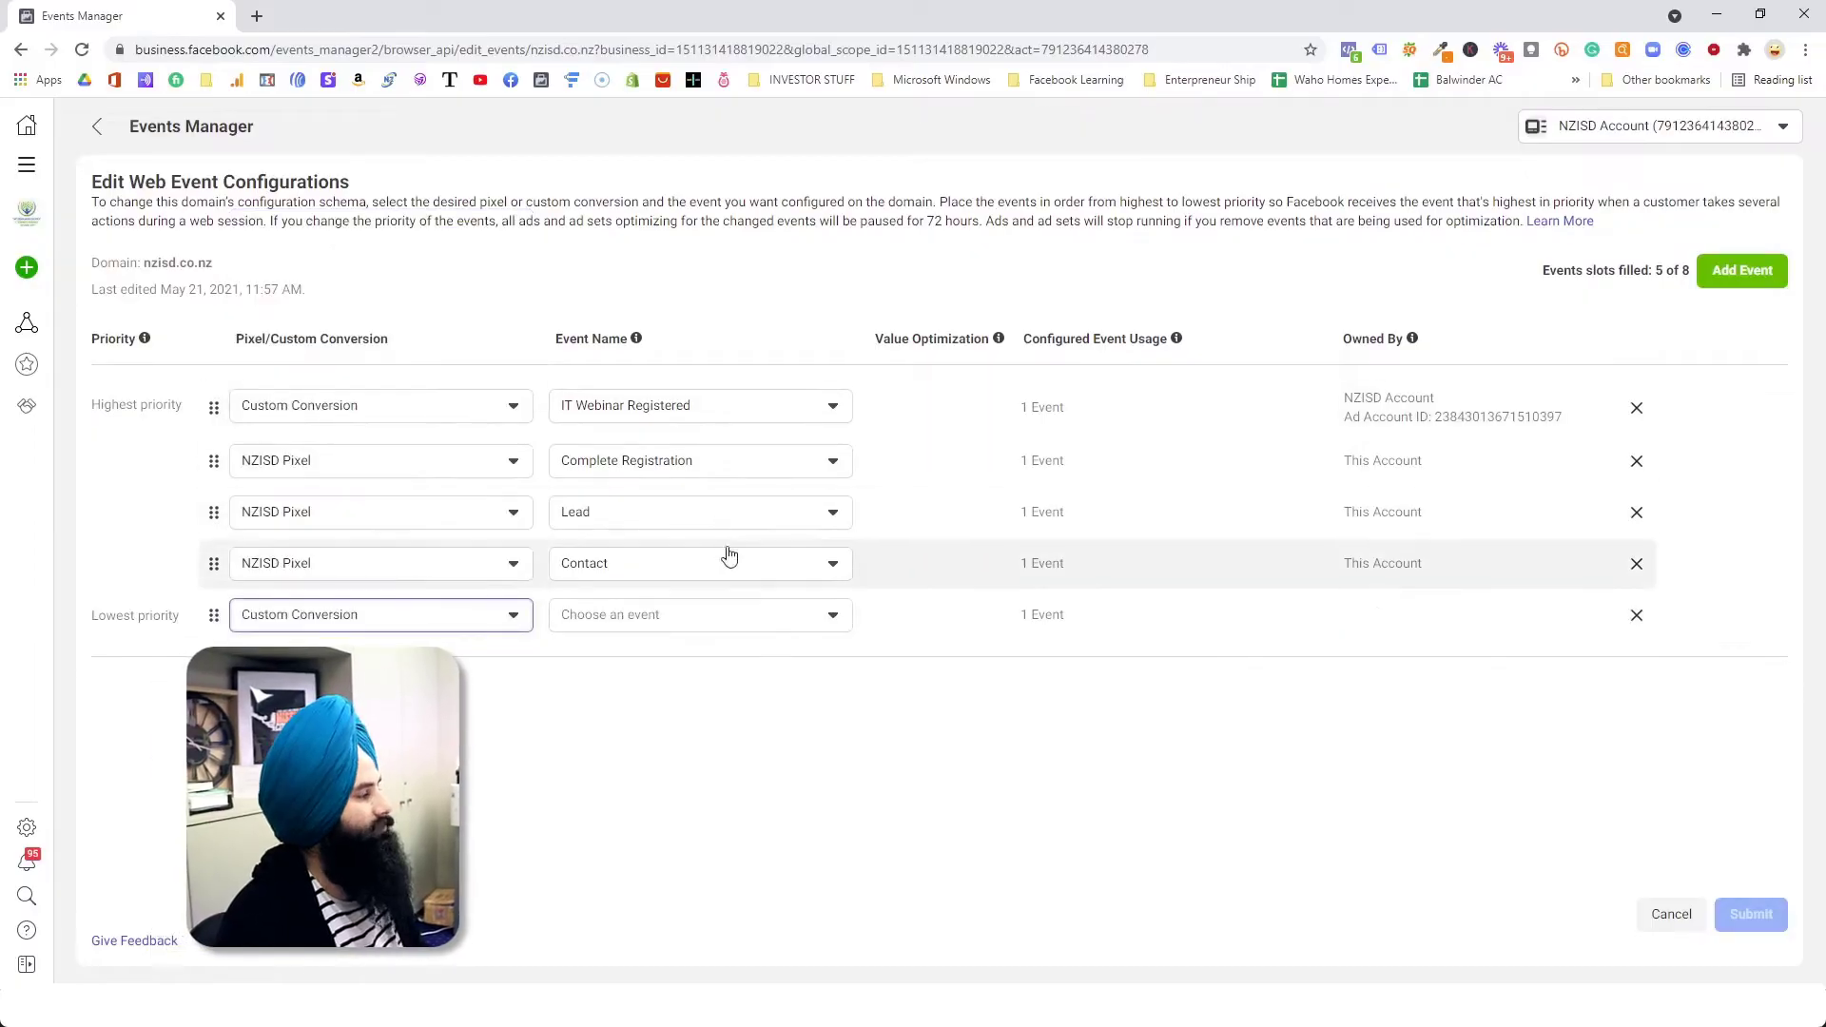
{"action": "left_click", "coordinate": [681, 618]}
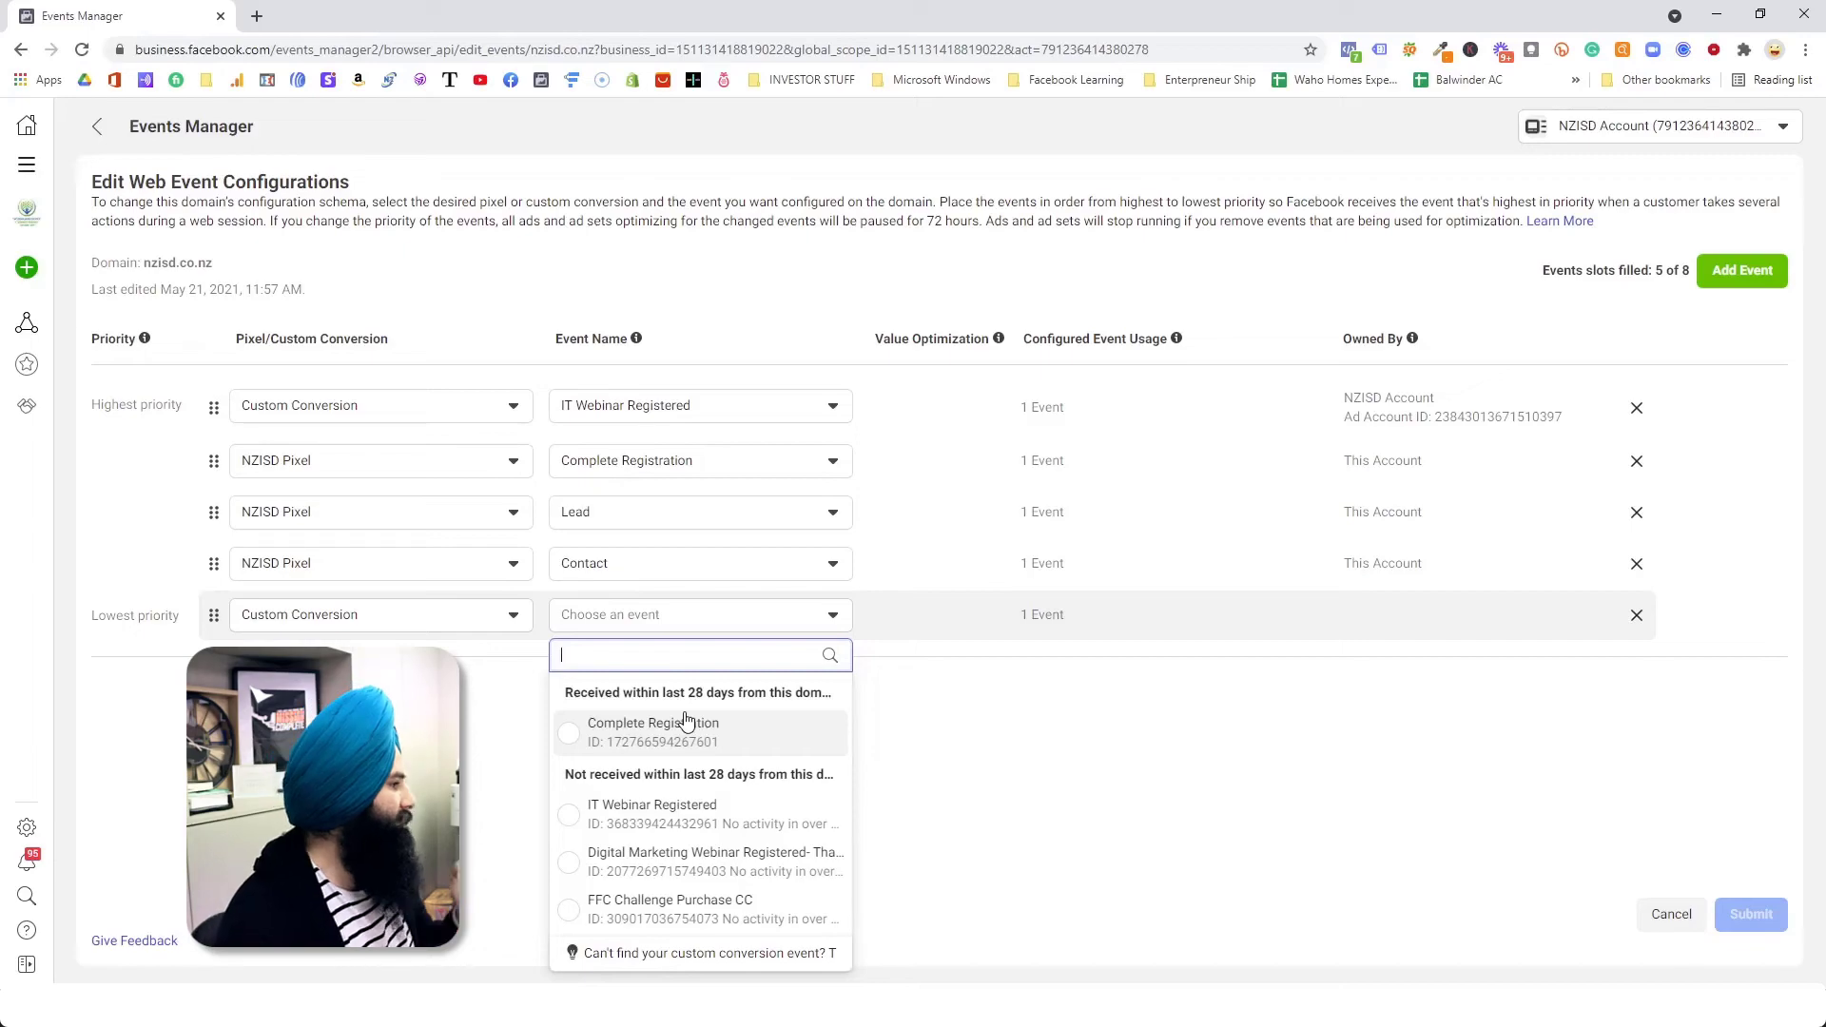
{"action": "left_click", "coordinate": [958, 711]}
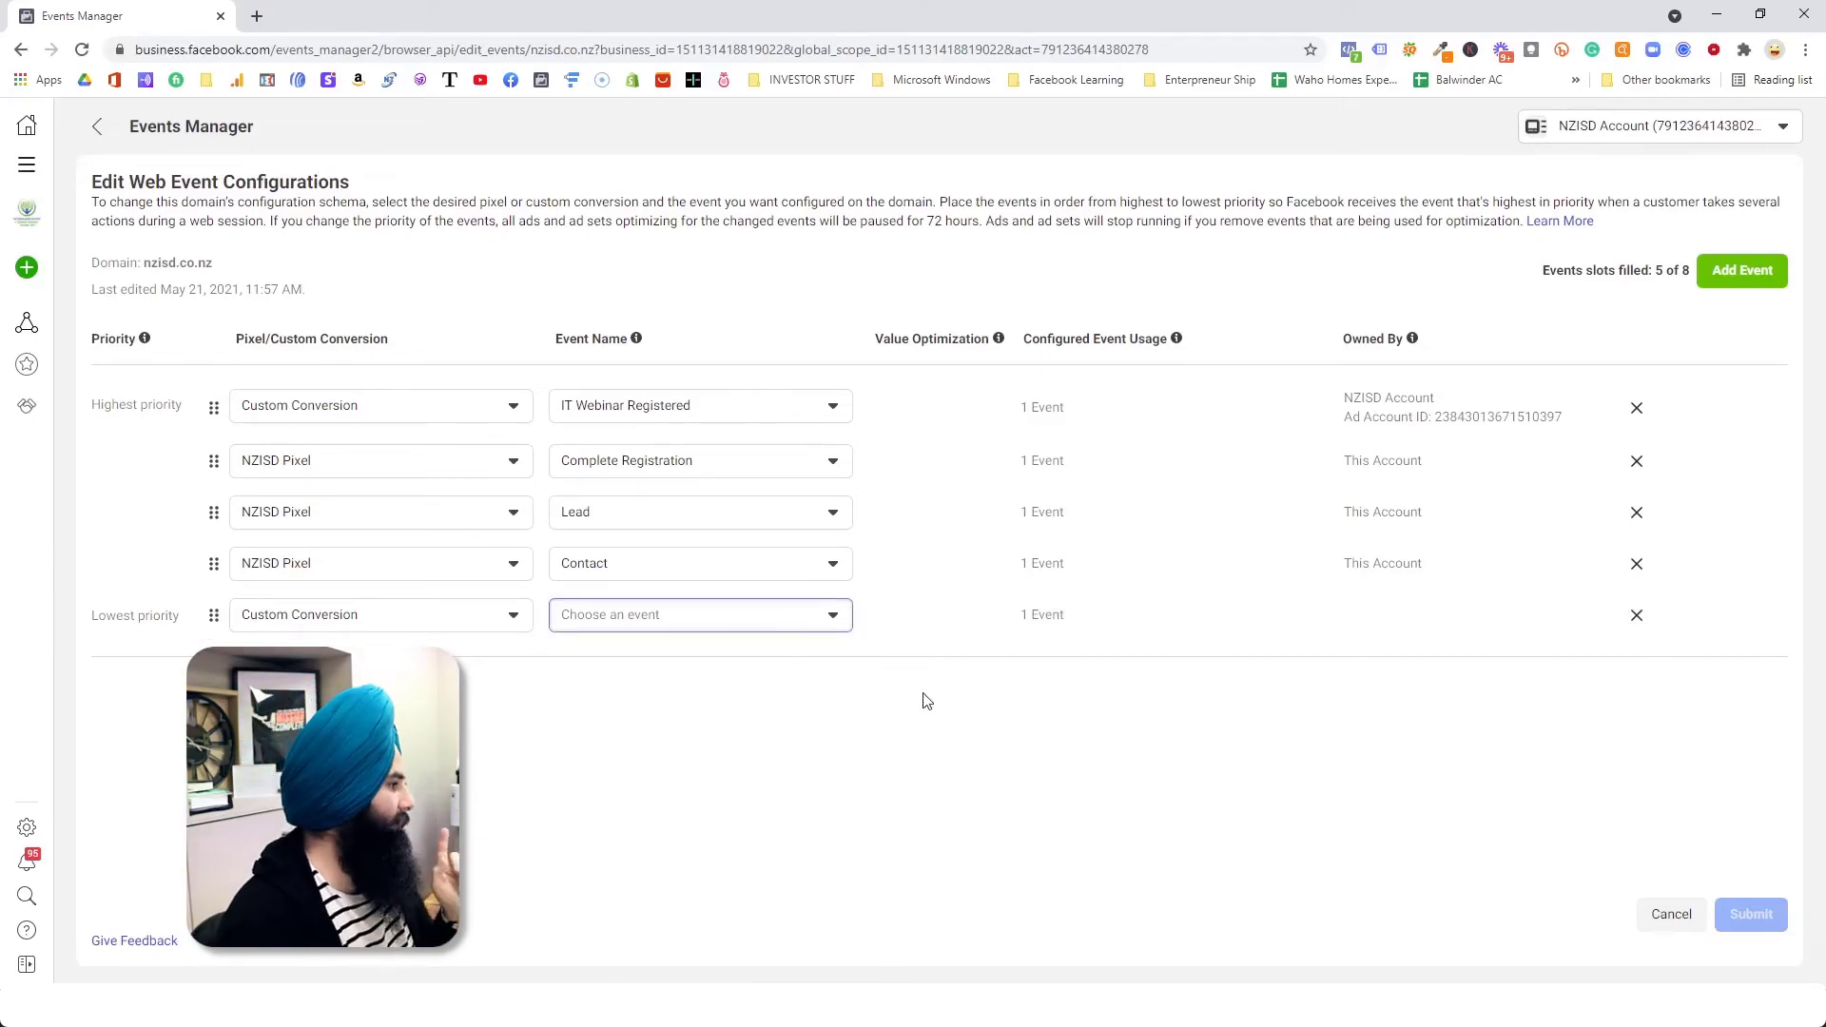
{"action": "left_click", "coordinate": [801, 627]}
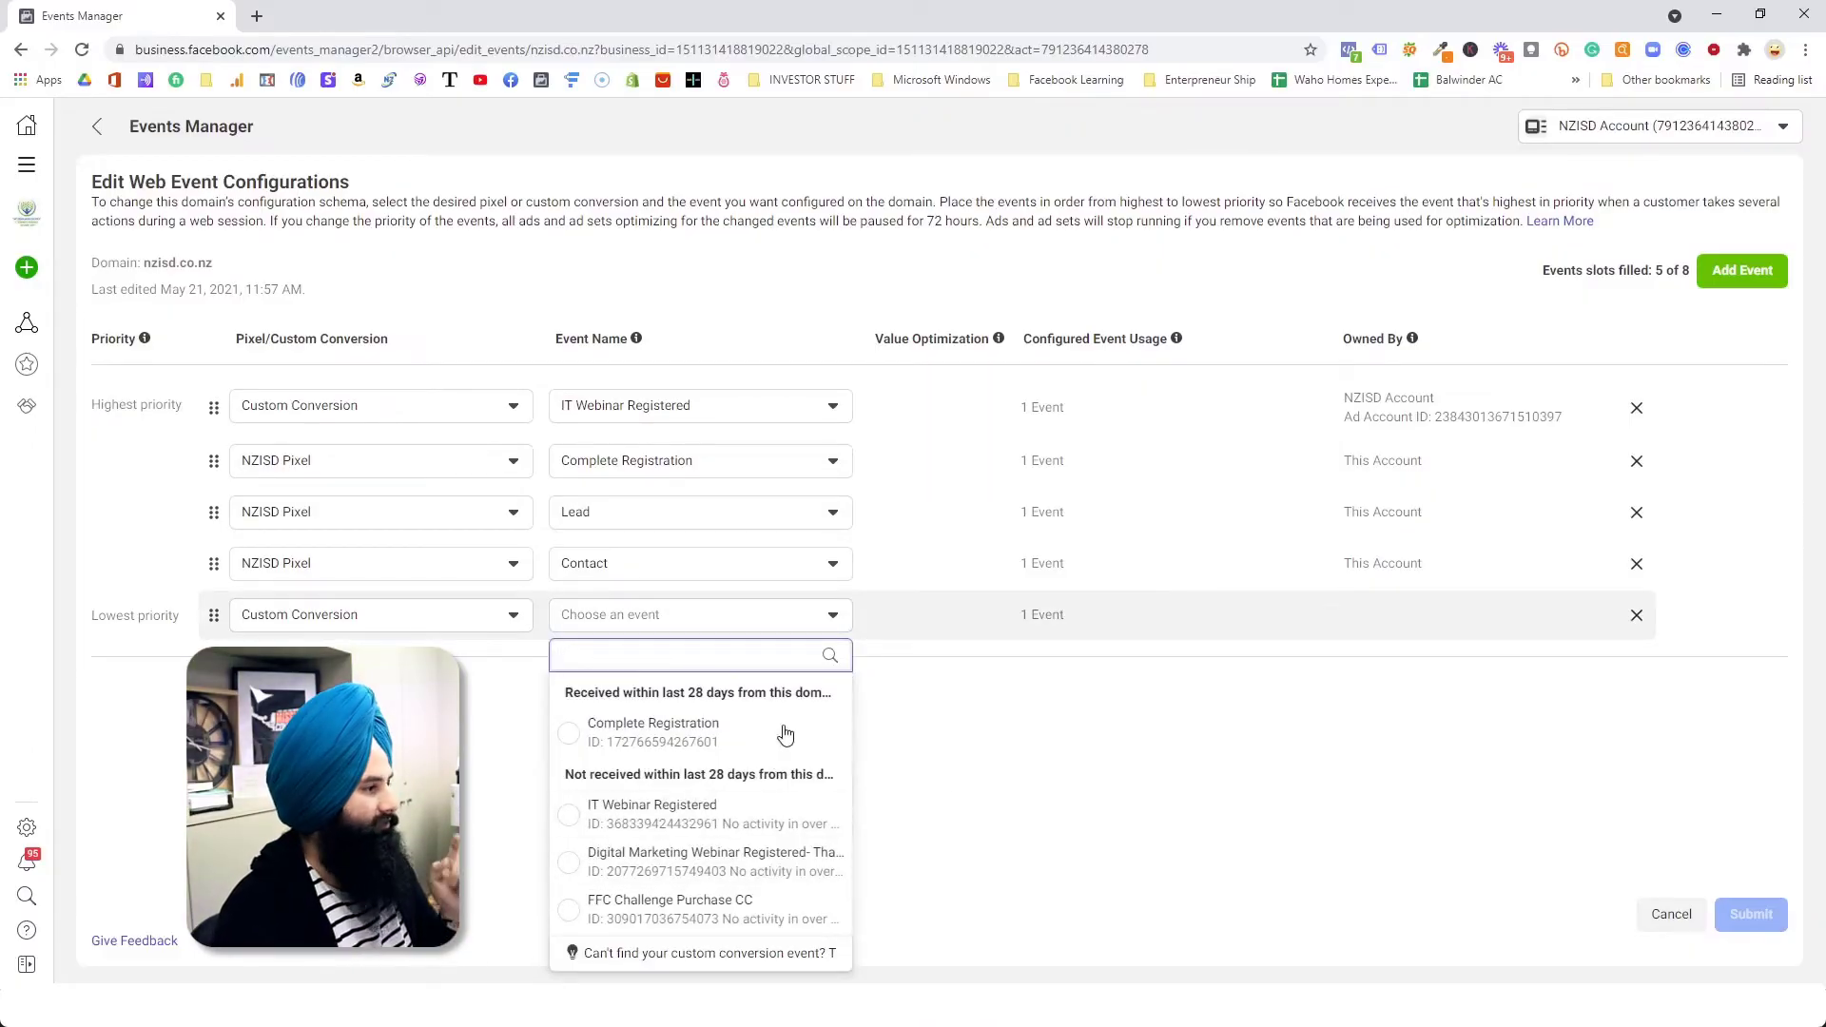
{"action": "left_click", "coordinate": [961, 708]}
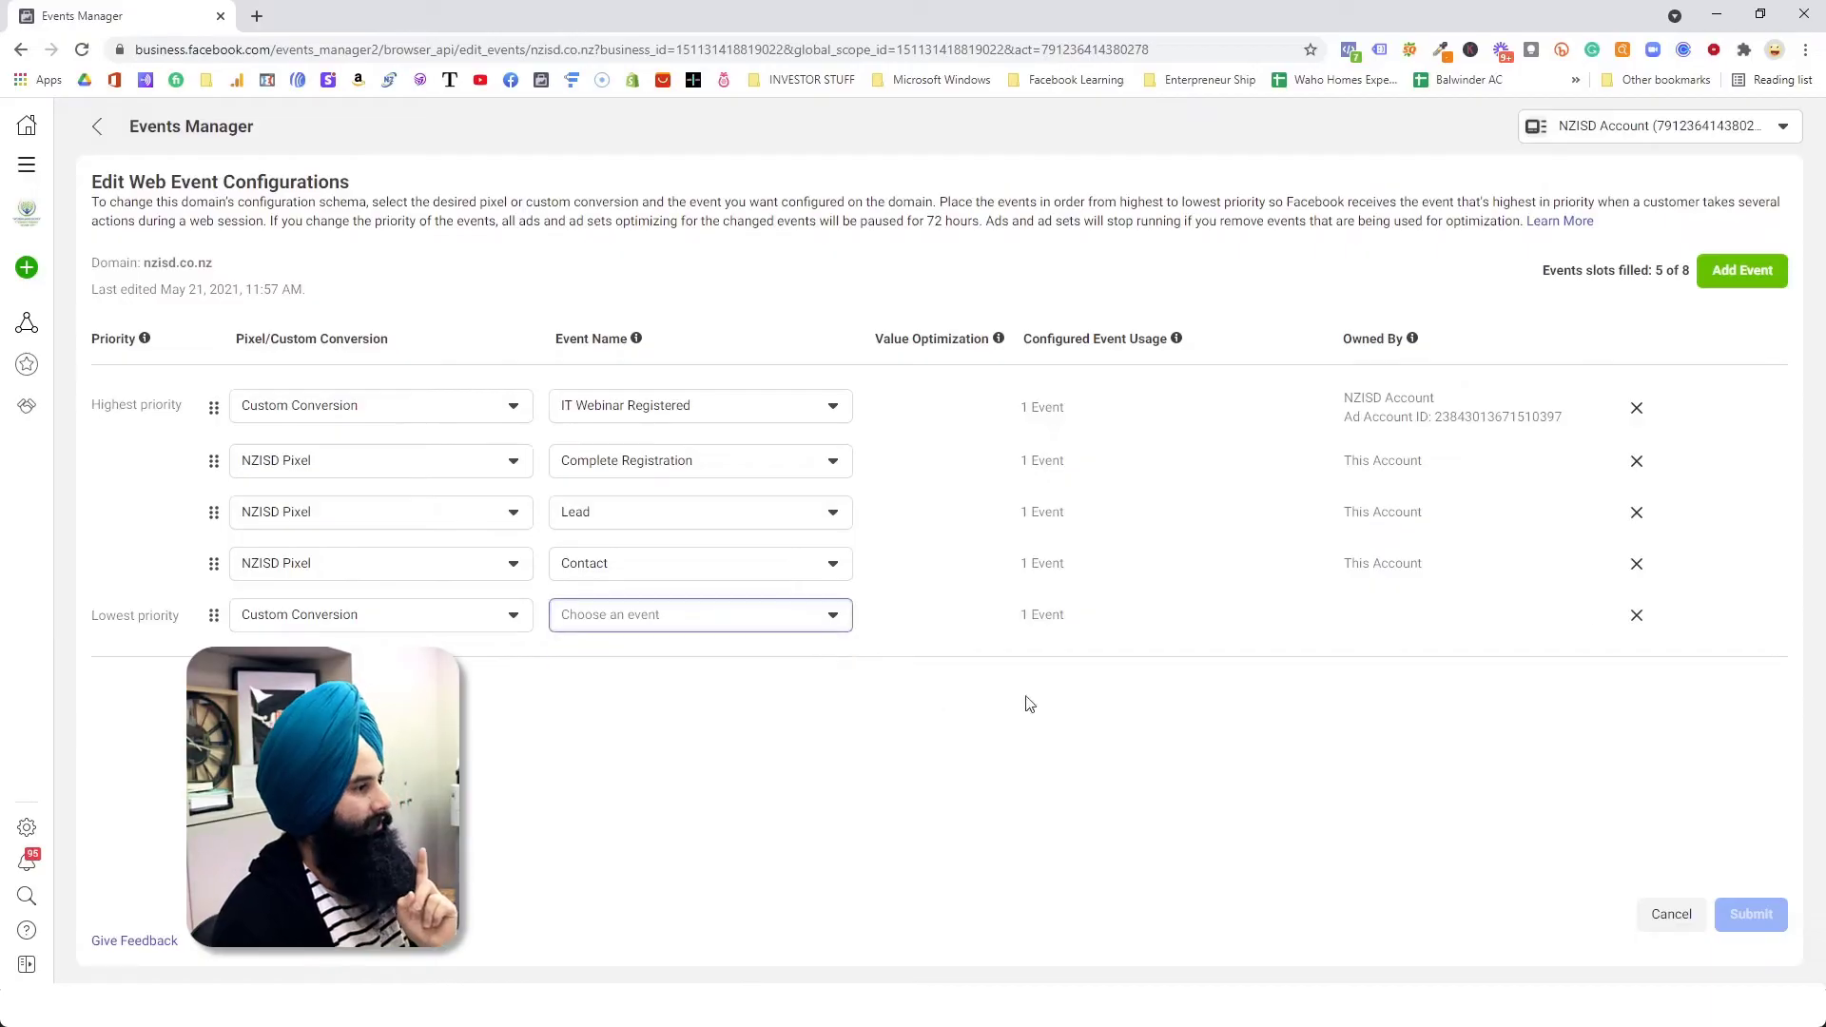
Step: Remove the unfinished Custom Conversion slot and the Lead event from the domain's configuration
{"action": "left_click", "coordinate": [1634, 618]}
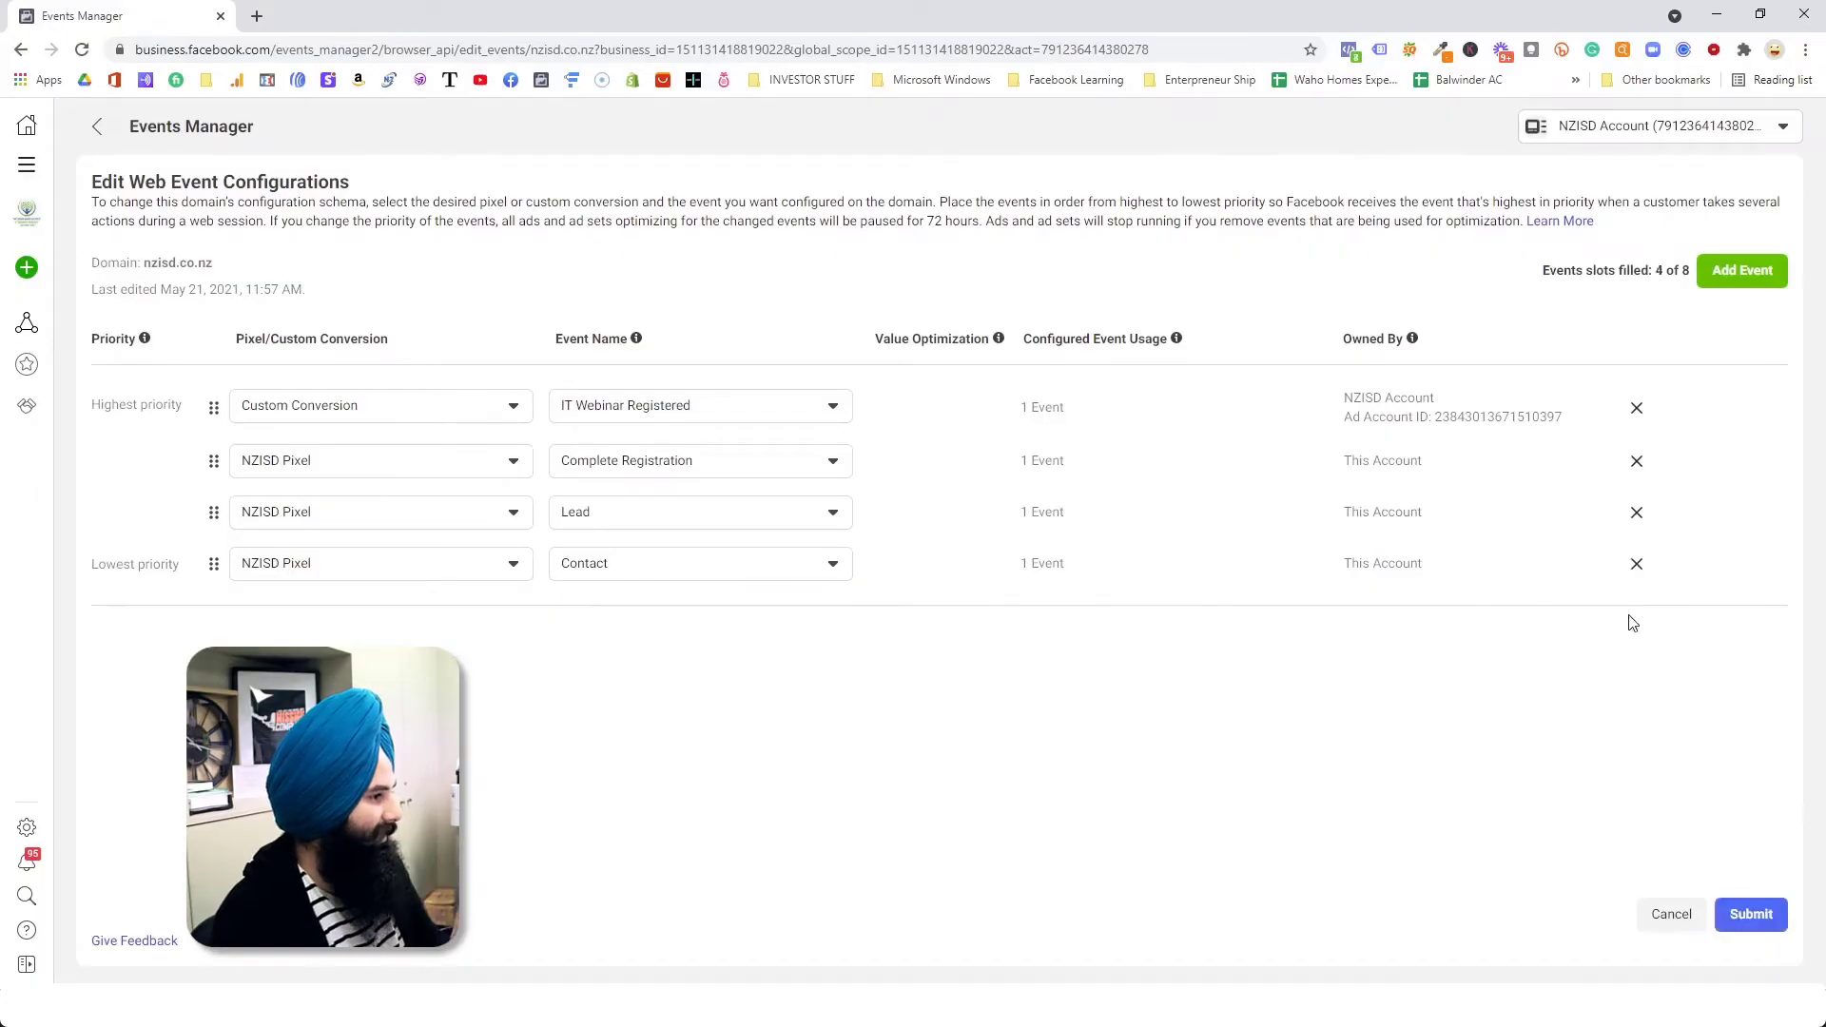
{"action": "left_click", "coordinate": [1636, 512]}
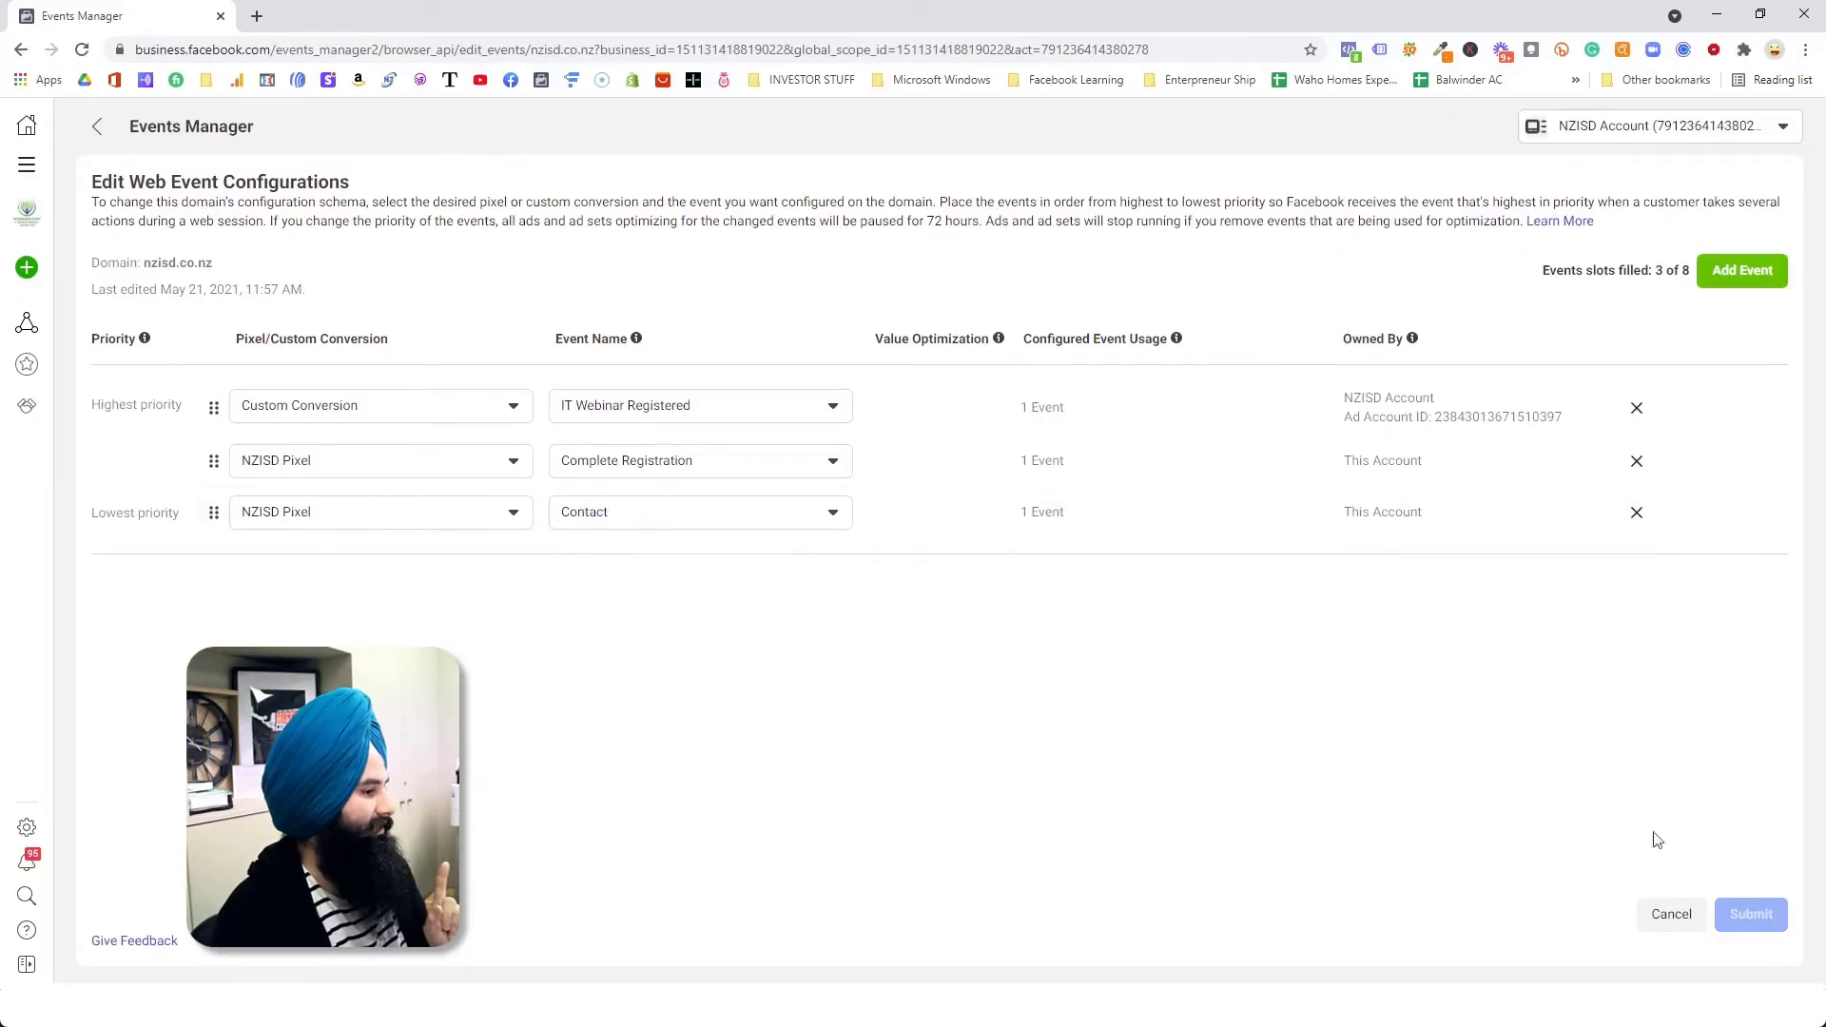